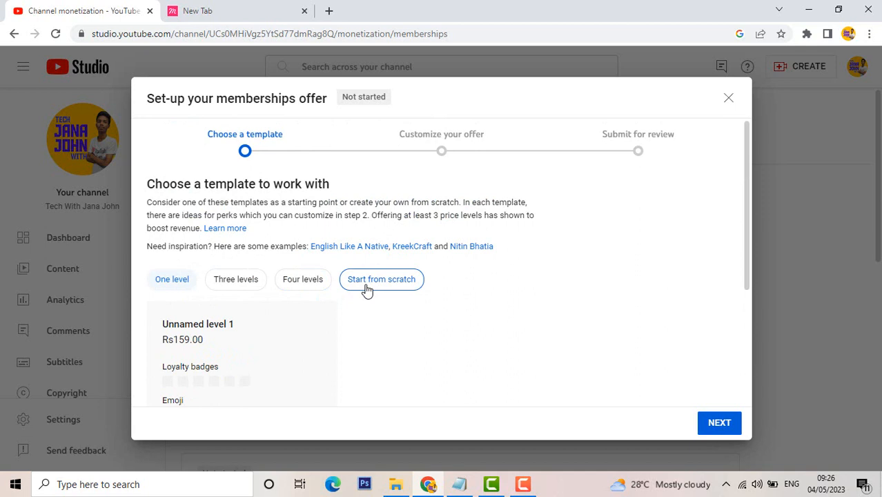
Choose the Start from scratch template for the memberships offer and look over its single level.
{"action": "left_click", "coordinate": [366, 286]}
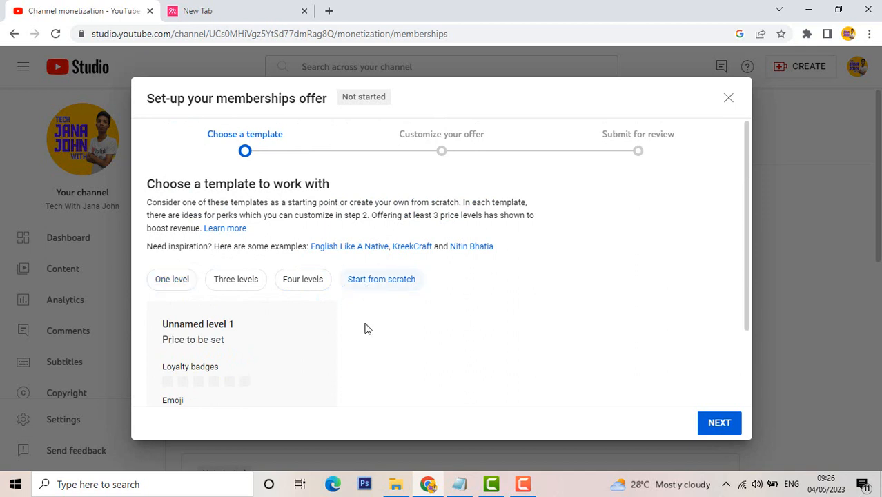
{"action": "scroll", "coordinate": [352, 321], "scroll_direction": "down", "scroll_amount": 2}
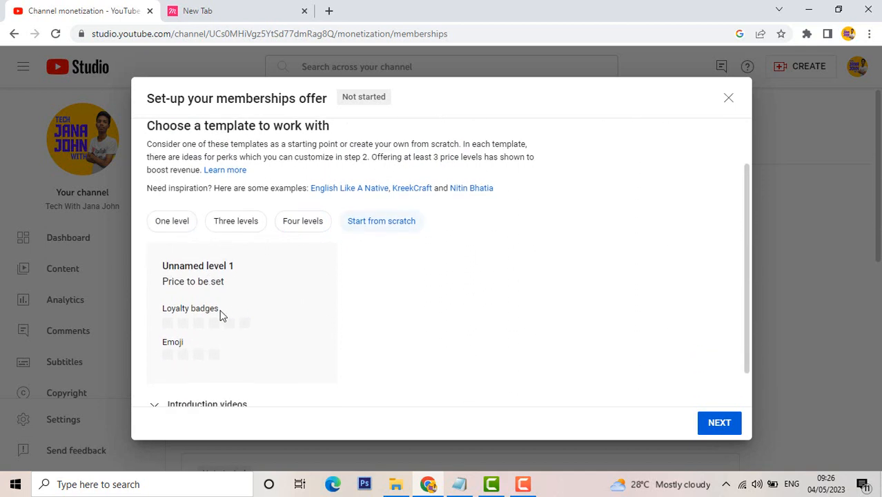
{"action": "scroll", "coordinate": [207, 317], "scroll_direction": "down", "scroll_amount": 1}
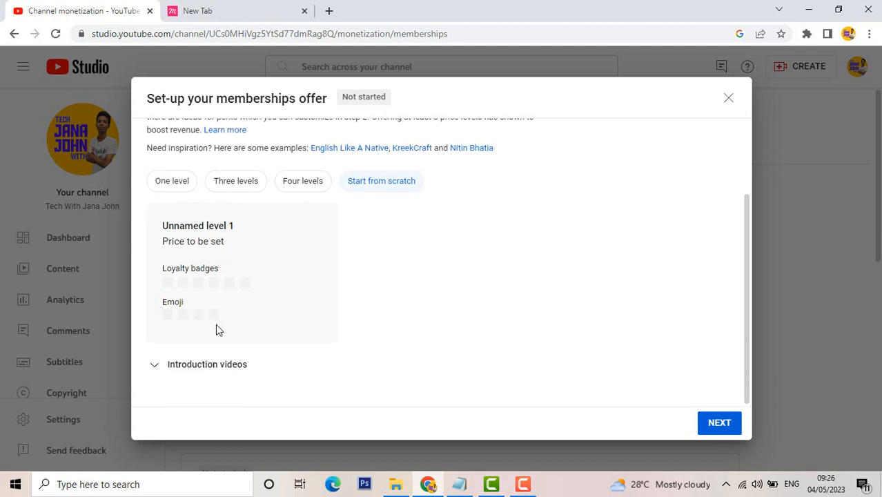
Expand the introduction videos, look over the template page, and continue to customizing the offer.
{"action": "left_click", "coordinate": [198, 365]}
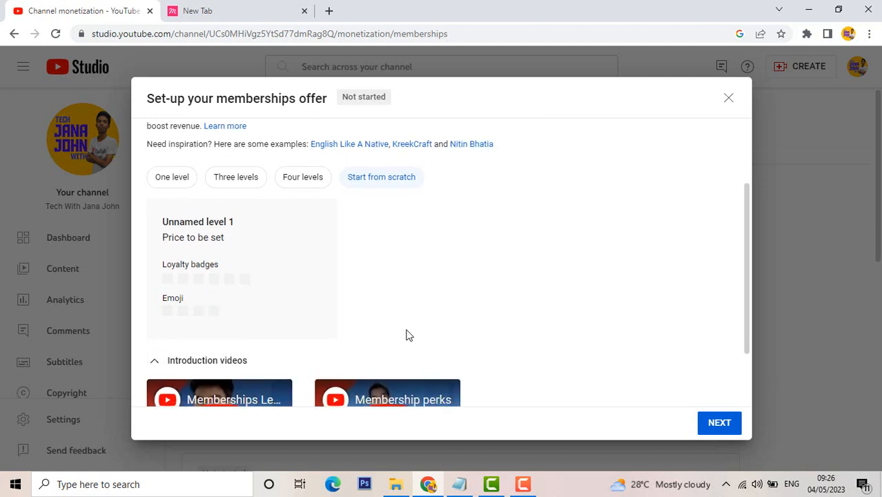
{"action": "scroll", "coordinate": [406, 334], "scroll_direction": "down", "scroll_amount": 2}
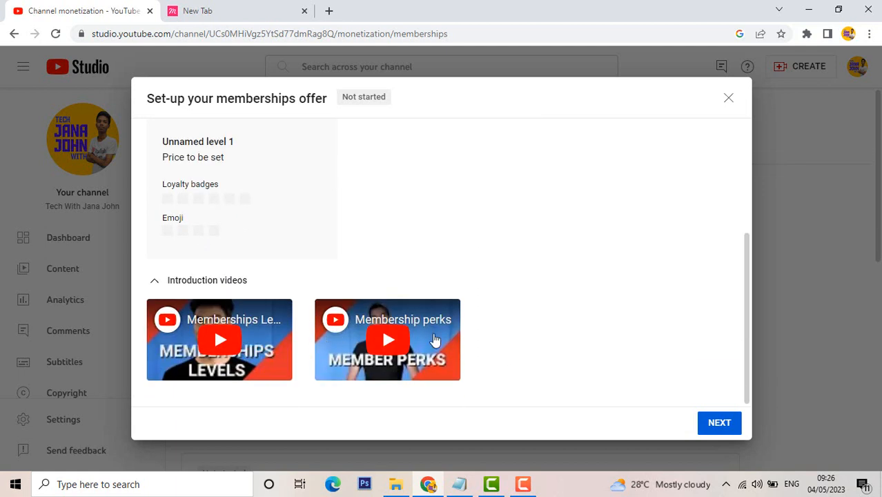
{"action": "scroll", "coordinate": [435, 339], "scroll_direction": "up", "scroll_amount": 5}
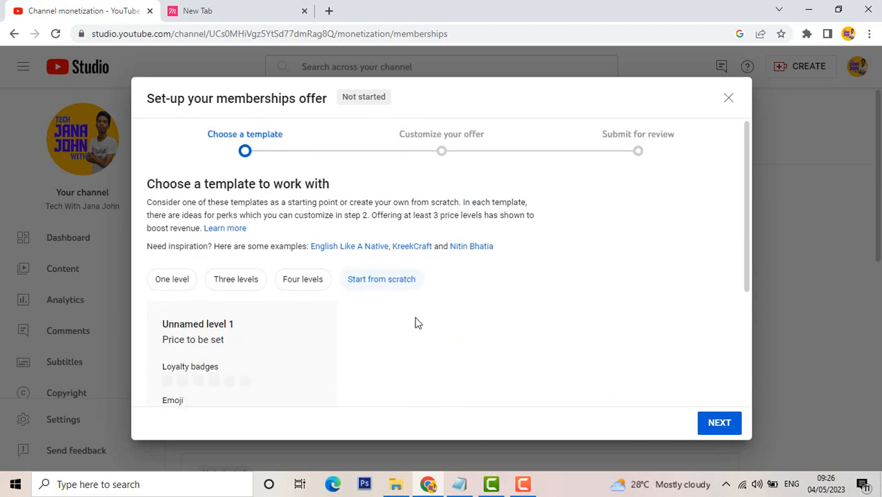
{"action": "scroll", "coordinate": [340, 371], "scroll_direction": "down", "scroll_amount": 1}
{"action": "scroll", "coordinate": [341, 371], "scroll_direction": "up", "scroll_amount": 1}
{"action": "scroll", "coordinate": [340, 370], "scroll_direction": "down", "scroll_amount": 1}
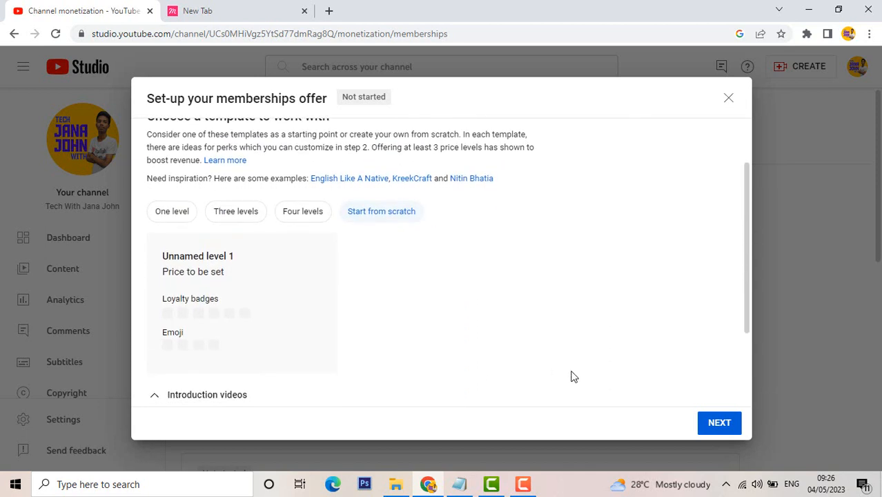
{"action": "left_click", "coordinate": [719, 425]}
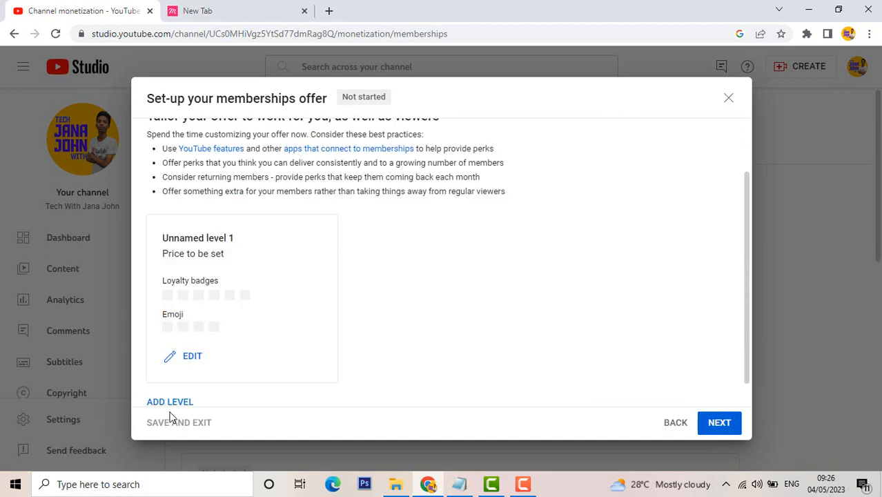
Open Unnamed level 1 for editing and look over its name, price and perk settings.
{"action": "scroll", "coordinate": [175, 405], "scroll_direction": "down", "scroll_amount": 1}
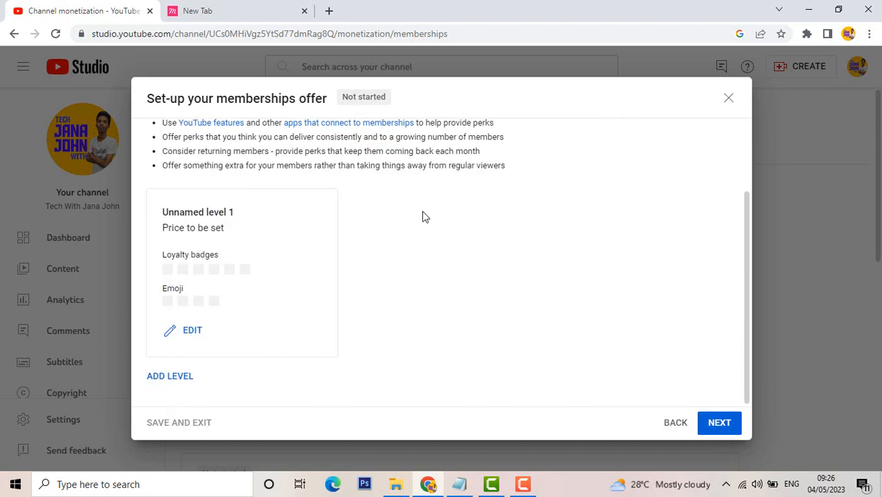
{"action": "left_click", "coordinate": [170, 332]}
{"action": "scroll", "coordinate": [521, 307], "scroll_direction": "down", "scroll_amount": 2}
{"action": "scroll", "coordinate": [414, 234], "scroll_direction": "up", "scroll_amount": 2}
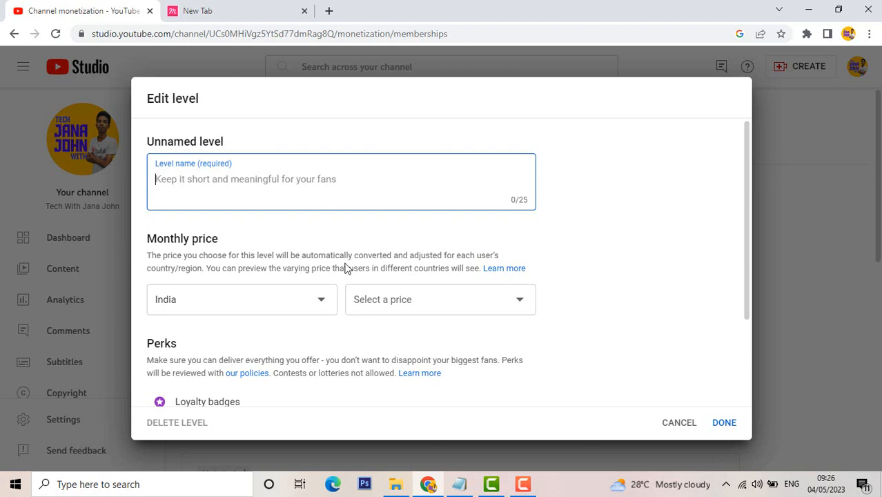
{"action": "left_click", "coordinate": [373, 309]}
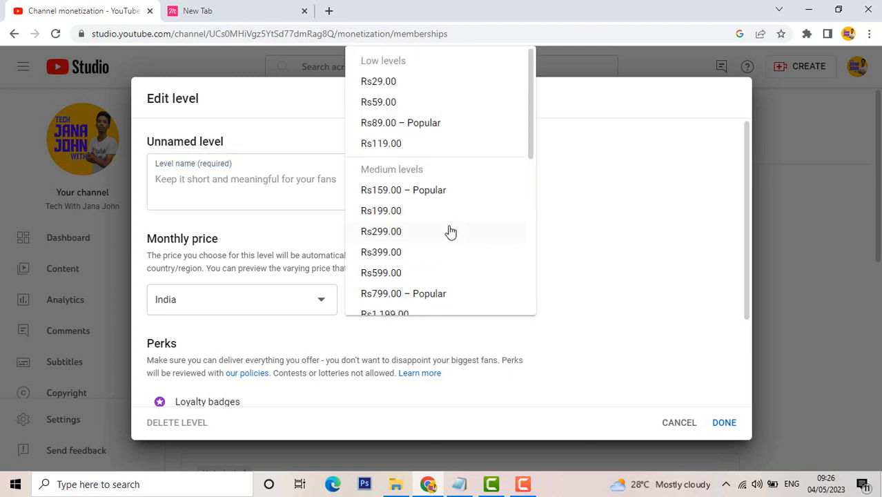
{"action": "left_click", "coordinate": [227, 252]}
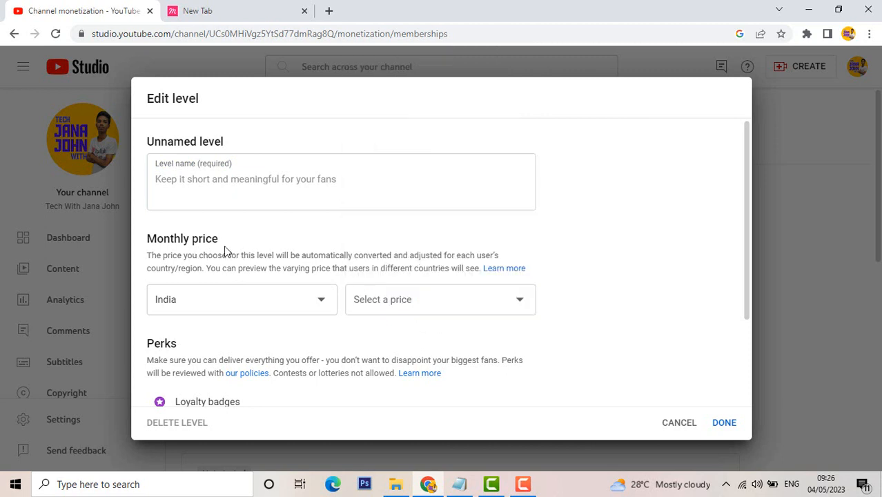
{"action": "left_click_drag", "start_coordinate": [232, 244], "coordinate": [165, 239]}
{"action": "left_click", "coordinate": [263, 240]}
{"action": "left_click_drag", "start_coordinate": [263, 242], "coordinate": [61, 245]}
{"action": "left_click", "coordinate": [248, 254]}
Set the level's monthly price for India to Rs29.00.
{"action": "left_click", "coordinate": [395, 309]}
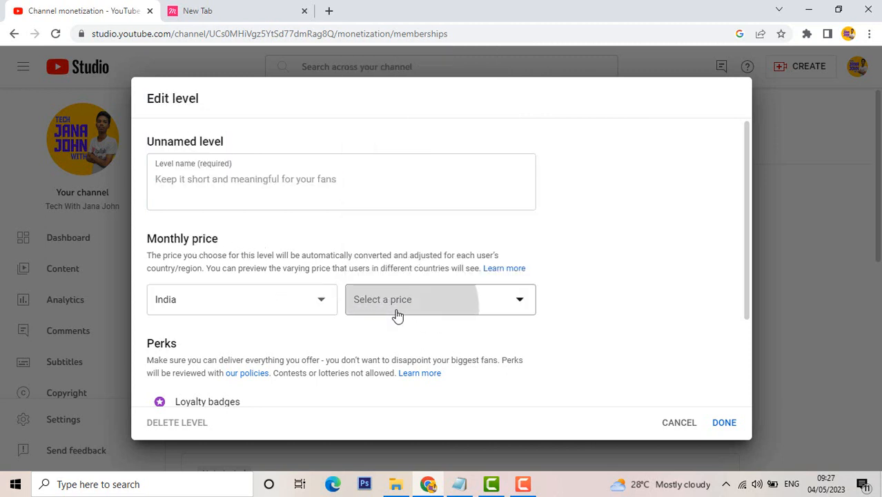
{"action": "scroll", "coordinate": [436, 86], "scroll_direction": "down", "scroll_amount": 2}
{"action": "scroll", "coordinate": [437, 86], "scroll_direction": "up", "scroll_amount": 2}
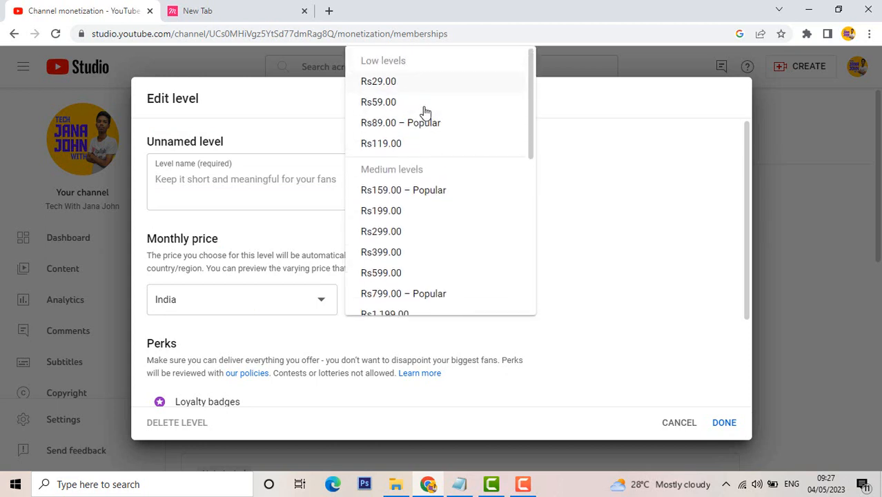
{"action": "left_click", "coordinate": [438, 105]}
{"action": "left_click", "coordinate": [420, 298]}
{"action": "left_click", "coordinate": [416, 81]}
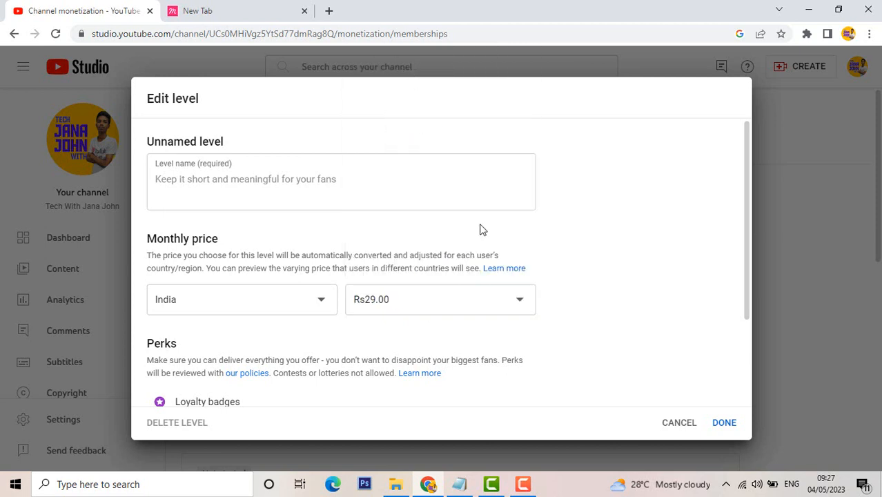
Add a perk of the type Exclusive members-only videos to the level.
{"action": "scroll", "coordinate": [477, 221], "scroll_direction": "down", "scroll_amount": 2}
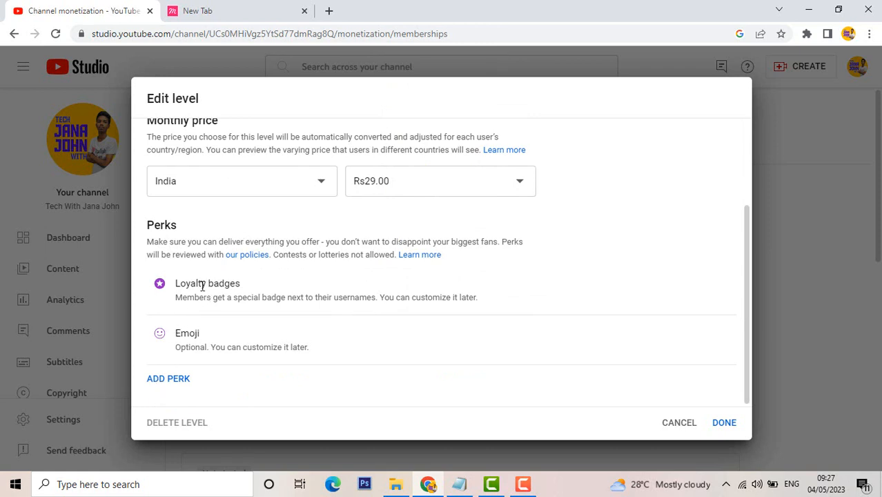
{"action": "left_click", "coordinate": [175, 385]}
{"action": "scroll", "coordinate": [354, 337], "scroll_direction": "down", "scroll_amount": 4}
{"action": "scroll", "coordinate": [324, 262], "scroll_direction": "up", "scroll_amount": 2}
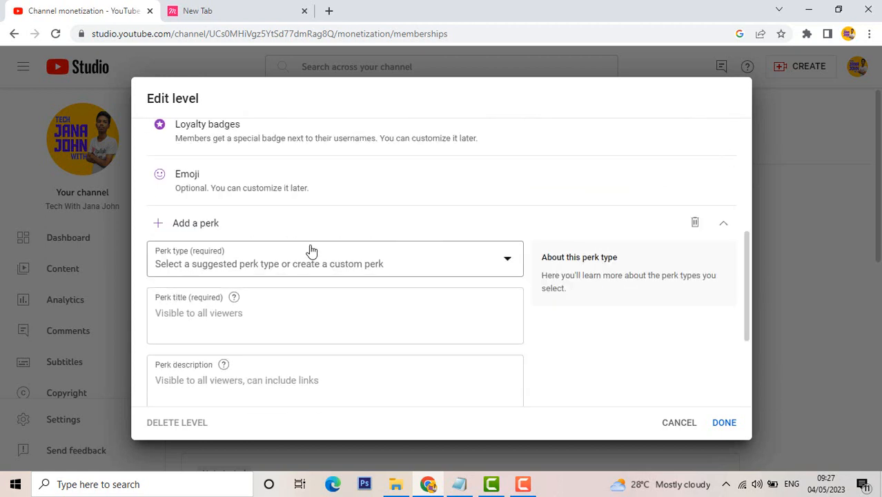
{"action": "left_click", "coordinate": [310, 272]}
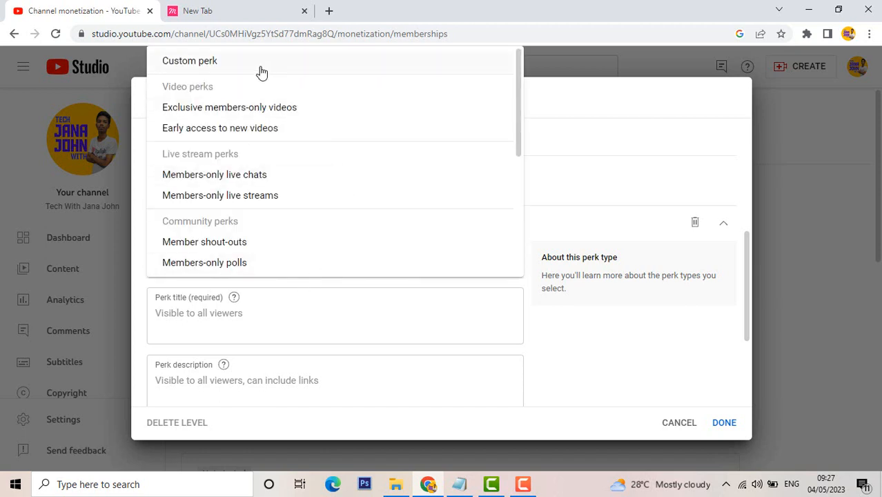
{"action": "left_click", "coordinate": [309, 117]}
Look over the Exclusive members-only videos perk's title, description and instructions fields, and collapse the perk.
{"action": "scroll", "coordinate": [366, 181], "scroll_direction": "down", "scroll_amount": 2}
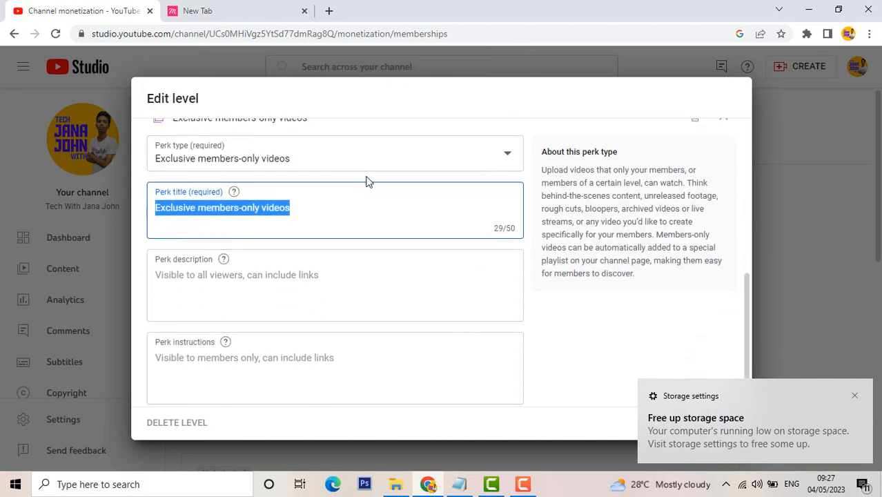
{"action": "scroll", "coordinate": [462, 260], "scroll_direction": "up", "scroll_amount": 2}
{"action": "scroll", "coordinate": [462, 260], "scroll_direction": "down", "scroll_amount": 2}
{"action": "scroll", "coordinate": [392, 244], "scroll_direction": "up", "scroll_amount": 1}
{"action": "scroll", "coordinate": [391, 245], "scroll_direction": "down", "scroll_amount": 1}
{"action": "scroll", "coordinate": [390, 245], "scroll_direction": "up", "scroll_amount": 3}
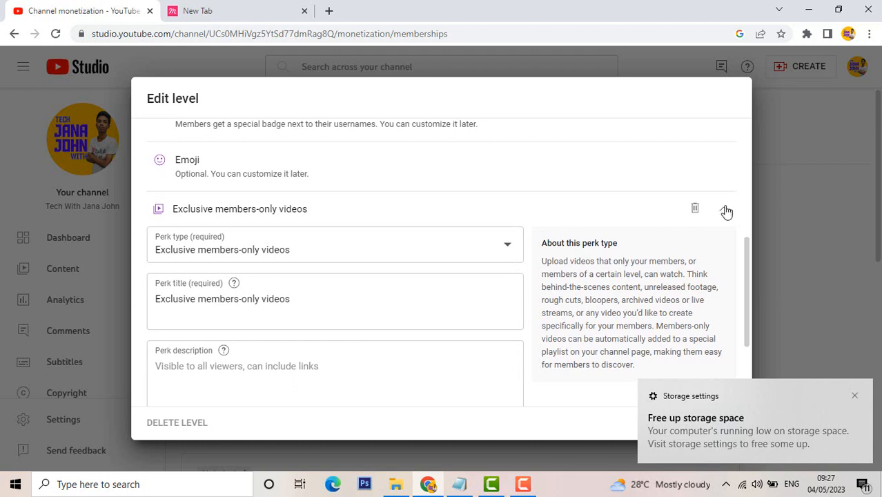
{"action": "left_click", "coordinate": [725, 211]}
Add another perk entry to the level and open its list of perk types.
{"action": "left_click", "coordinate": [179, 379]}
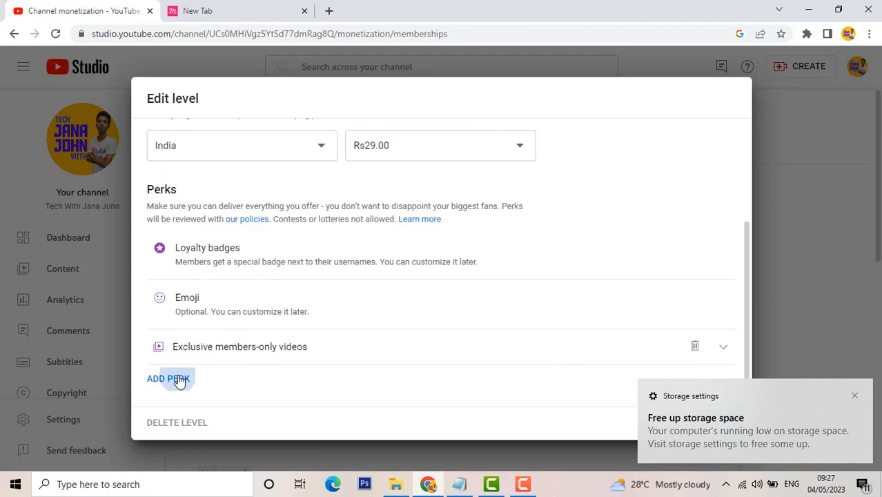
{"action": "left_click", "coordinate": [235, 263]}
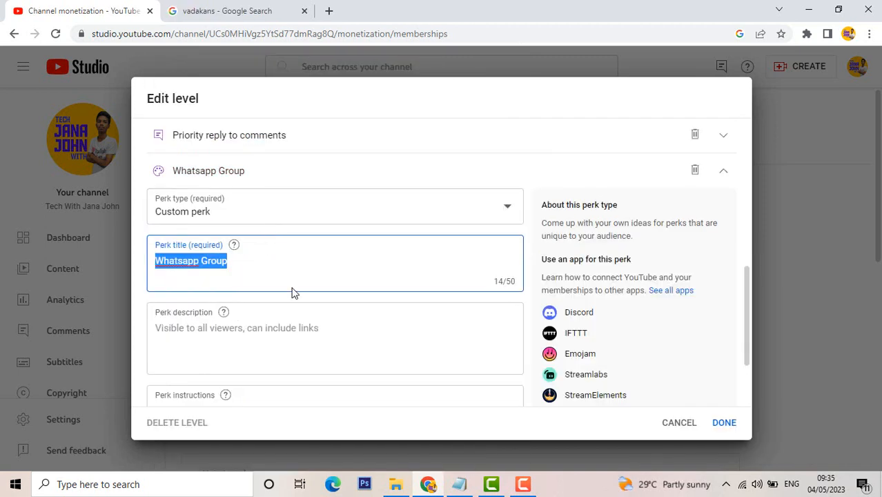
Change the custom perk's title to "Members Only Whatsapp Group" and finish editing the level.
{"action": "left_click", "coordinate": [291, 292]}
{"action": "scroll", "coordinate": [605, 385], "scroll_direction": "down", "scroll_amount": 2}
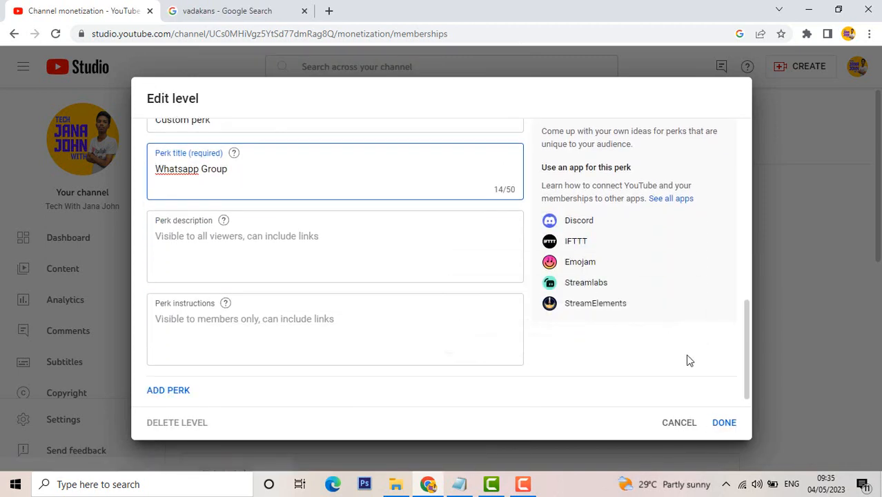
{"action": "scroll", "coordinate": [230, 355], "scroll_direction": "up", "scroll_amount": 3}
{"action": "type", "text": "Mem"}
{"action": "type", "text": "bers O"}
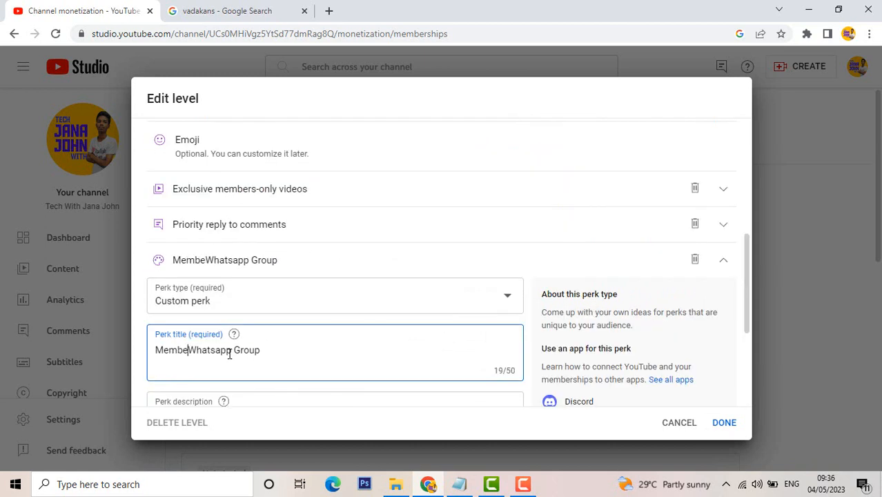
{"action": "type", "text": "nly"}
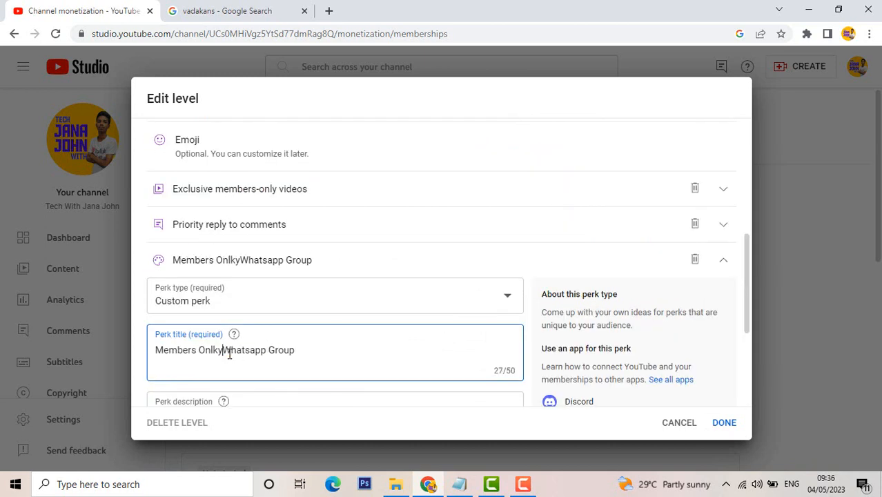
{"action": "key", "text": "BackSpace"}
{"action": "key", "text": "BackSpace"}
{"action": "key", "text": "BackSpace"}
{"action": "type", "text": "ly"}
{"action": "scroll", "coordinate": [483, 369], "scroll_direction": "down", "scroll_amount": 1}
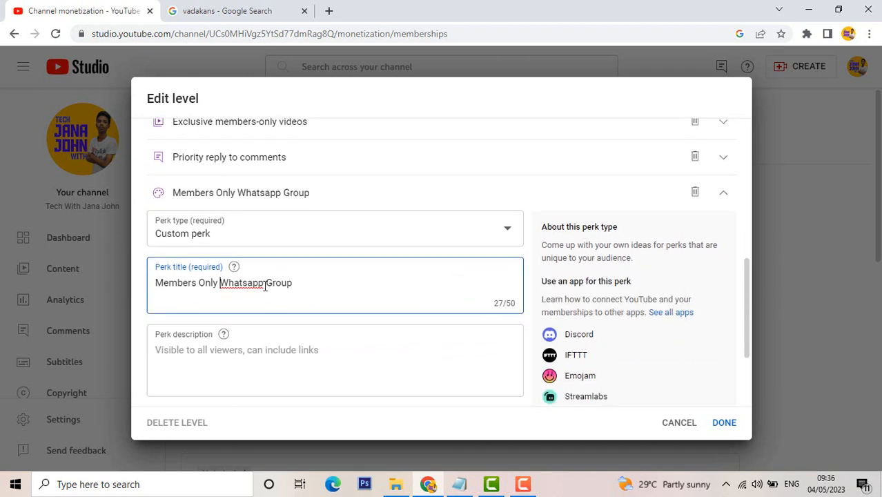
{"action": "scroll", "coordinate": [575, 360], "scroll_direction": "down", "scroll_amount": 1}
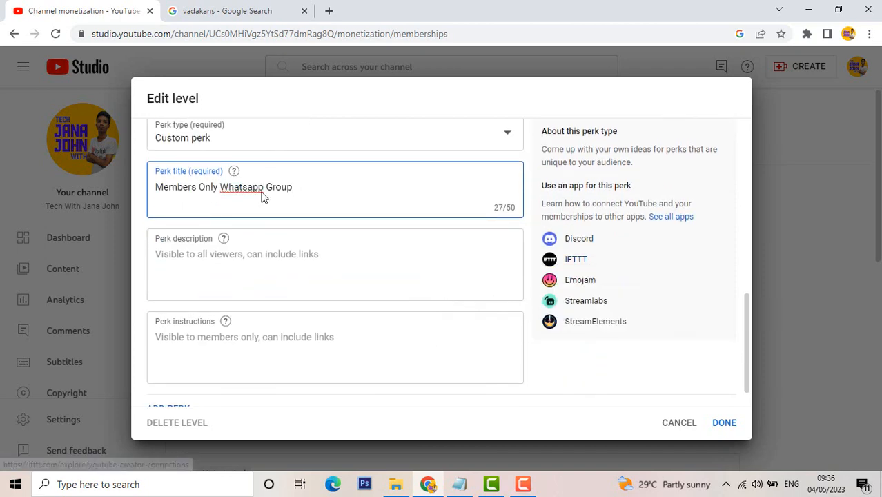
{"action": "left_click", "coordinate": [724, 422]}
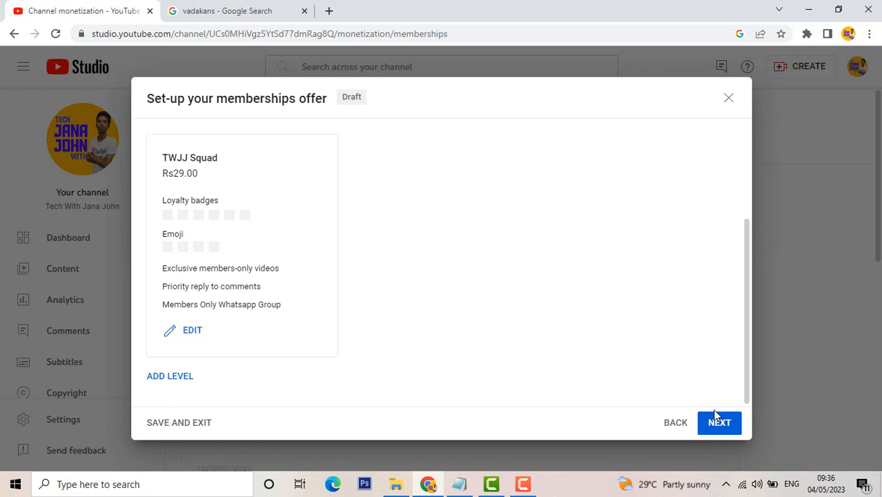
Continue to the review stage and examine the draft's level, monthly price, perks and review information.
{"action": "left_click", "coordinate": [719, 419]}
{"action": "scroll", "coordinate": [602, 313], "scroll_direction": "up", "scroll_amount": 2}
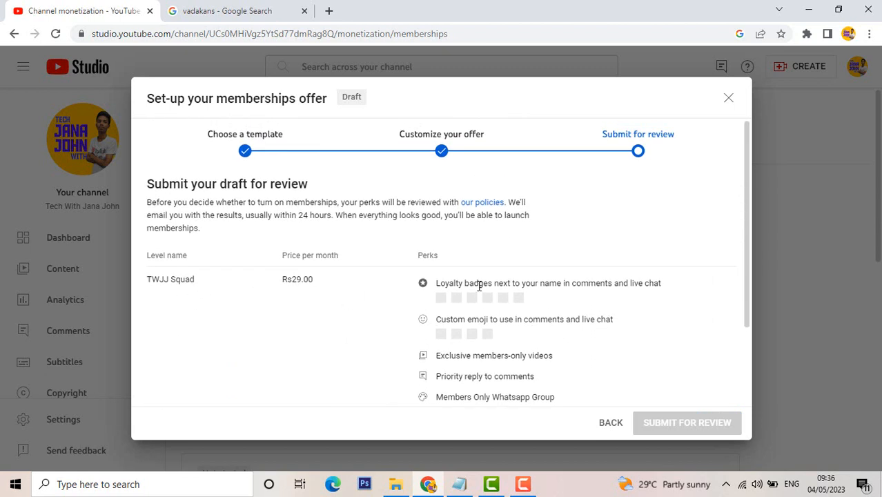
{"action": "scroll", "coordinate": [488, 296], "scroll_direction": "down", "scroll_amount": 3}
{"action": "scroll", "coordinate": [462, 296], "scroll_direction": "up", "scroll_amount": 3}
{"action": "scroll", "coordinate": [602, 286], "scroll_direction": "down", "scroll_amount": 3}
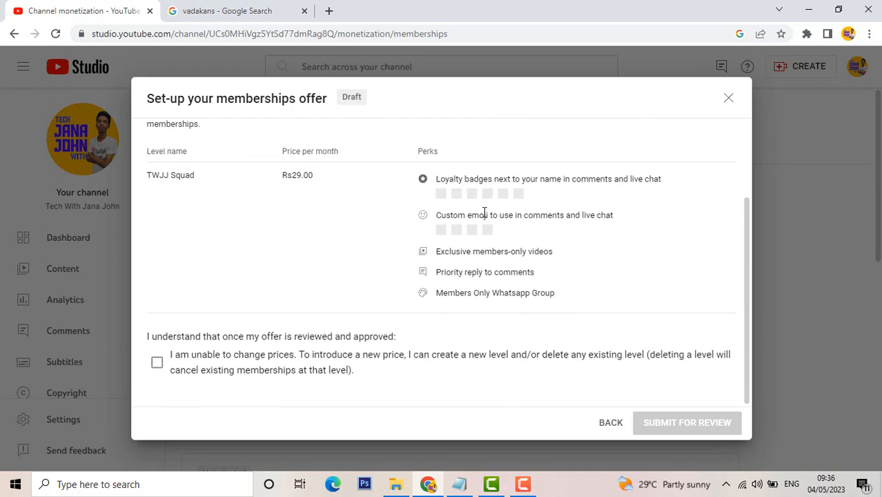
{"action": "scroll", "coordinate": [484, 213], "scroll_direction": "up", "scroll_amount": 3}
{"action": "left_click_drag", "start_coordinate": [266, 215], "coordinate": [363, 230]}
{"action": "left_click", "coordinate": [321, 214]}
{"action": "left_click", "coordinate": [362, 231]}
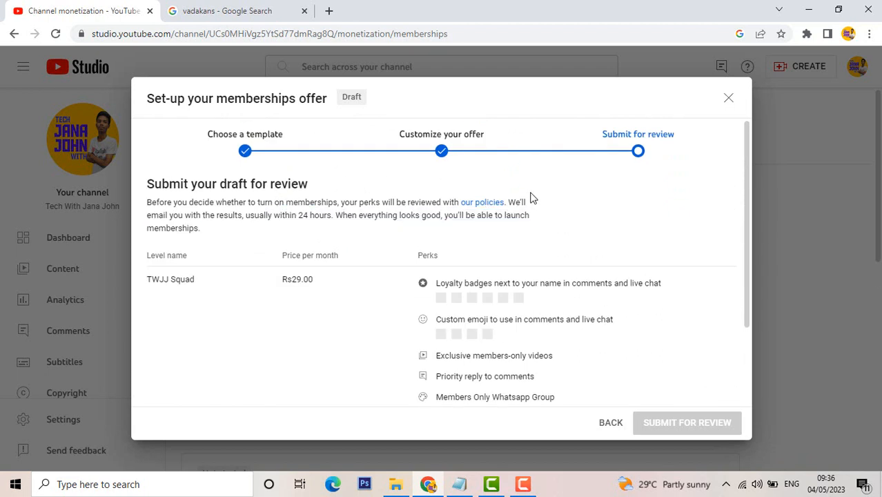
Accept the acknowledgement that prices cannot be changed once the offer is reviewed and approved.
{"action": "scroll", "coordinate": [574, 227], "scroll_direction": "down", "scroll_amount": 3}
{"action": "scroll", "coordinate": [267, 284], "scroll_direction": "up", "scroll_amount": 1}
{"action": "scroll", "coordinate": [229, 333], "scroll_direction": "down", "scroll_amount": 1}
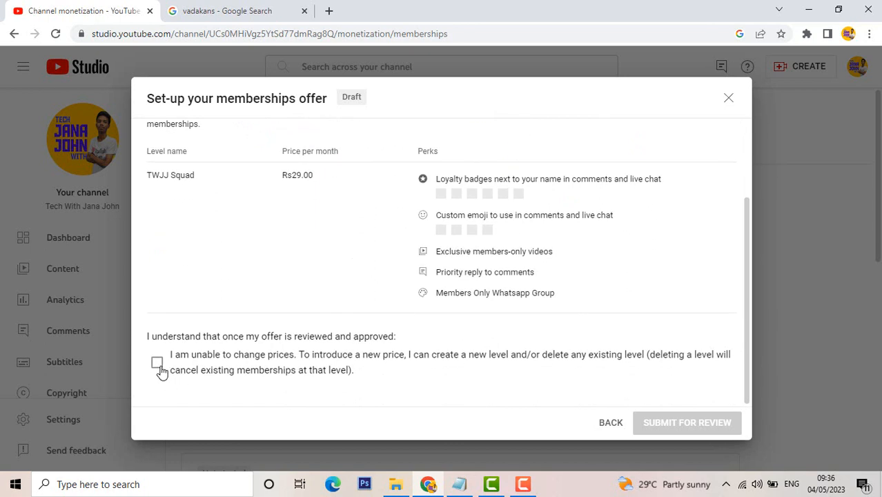
{"action": "left_click", "coordinate": [158, 366]}
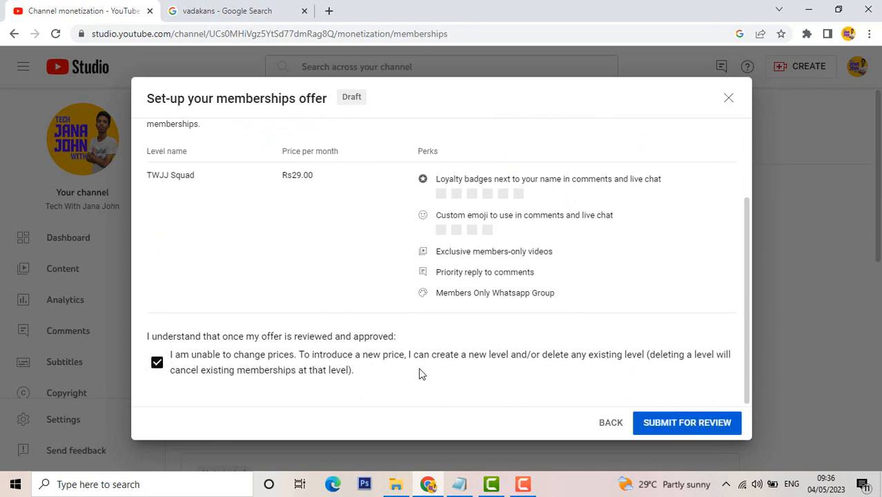
Submit the memberships draft for review, declaring that the offer and its perks comply with YouTube's policies.
{"action": "scroll", "coordinate": [581, 372], "scroll_direction": "up", "scroll_amount": 1}
{"action": "scroll", "coordinate": [582, 374], "scroll_direction": "down", "scroll_amount": 1}
{"action": "scroll", "coordinate": [549, 375], "scroll_direction": "up", "scroll_amount": 1}
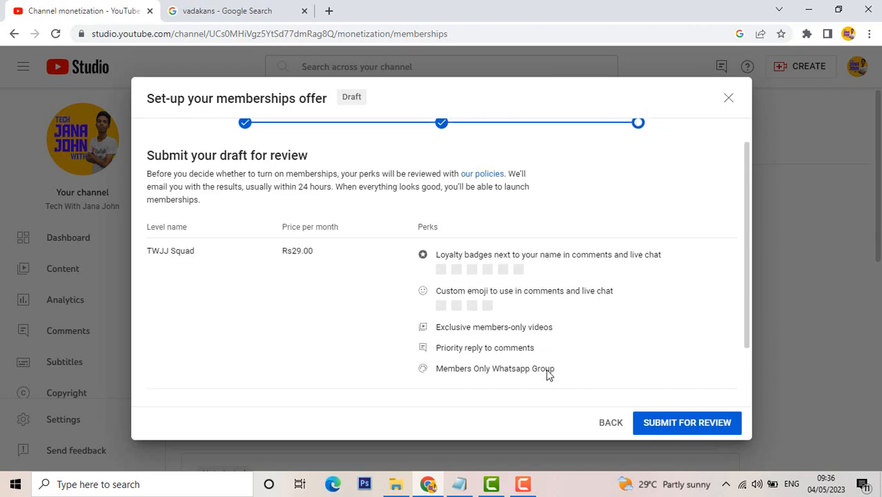
{"action": "scroll", "coordinate": [549, 374], "scroll_direction": "down", "scroll_amount": 1}
{"action": "left_click", "coordinate": [689, 422]}
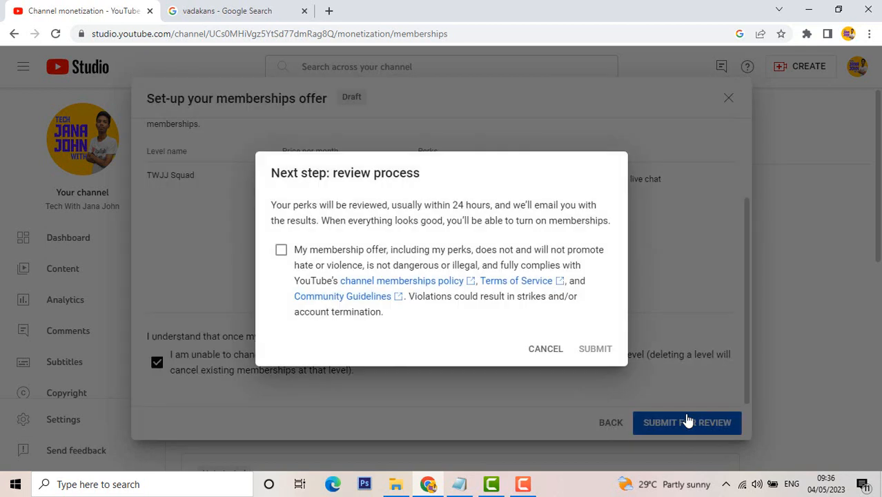
{"action": "left_click", "coordinate": [335, 254]}
{"action": "left_click", "coordinate": [596, 348]}
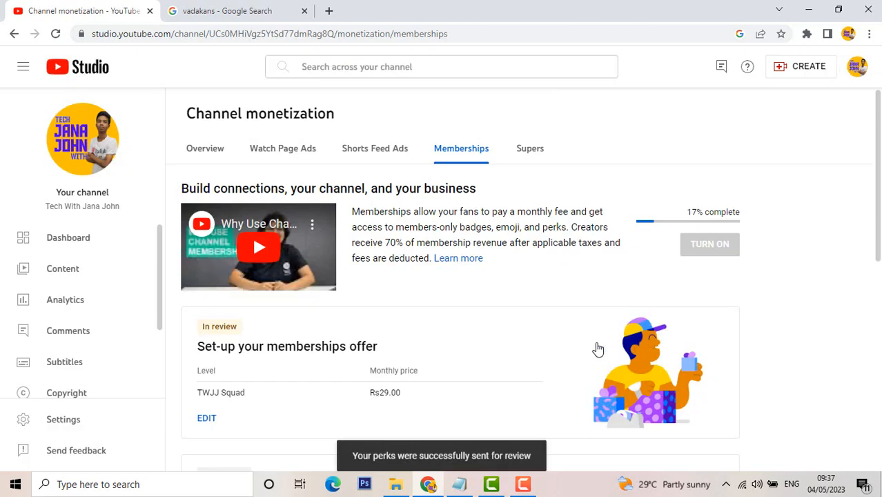
Examine the memberships page for the offer's review status, the completion progress and the remaining setup tasks.
{"action": "scroll", "coordinate": [595, 341], "scroll_direction": "down", "scroll_amount": 1}
{"action": "scroll", "coordinate": [595, 341], "scroll_direction": "up", "scroll_amount": 1}
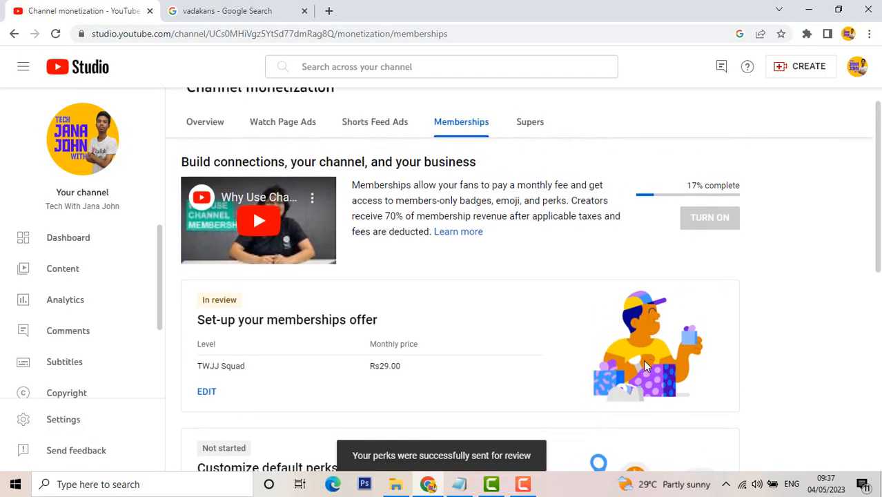
{"action": "scroll", "coordinate": [398, 317], "scroll_direction": "down", "scroll_amount": 3}
{"action": "scroll", "coordinate": [398, 316], "scroll_direction": "up", "scroll_amount": 1}
{"action": "scroll", "coordinate": [399, 321], "scroll_direction": "down", "scroll_amount": 2}
{"action": "scroll", "coordinate": [399, 321], "scroll_direction": "up", "scroll_amount": 4}
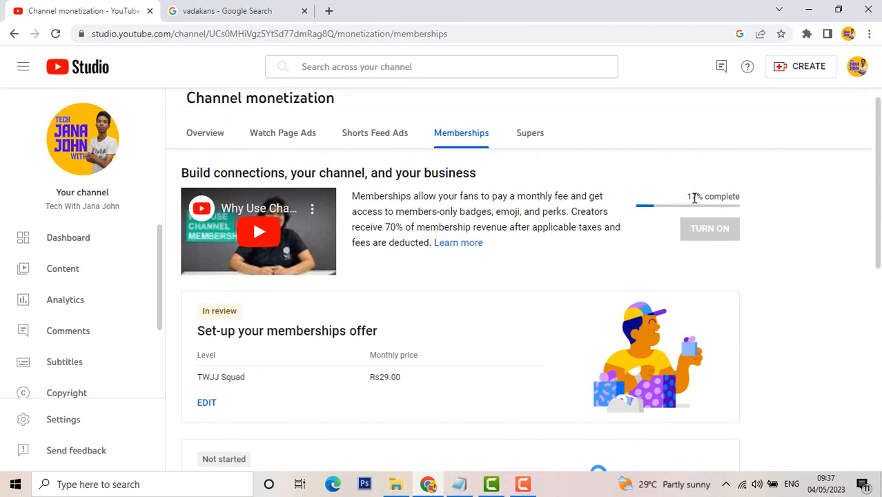
{"action": "scroll", "coordinate": [550, 342], "scroll_direction": "down", "scroll_amount": 2}
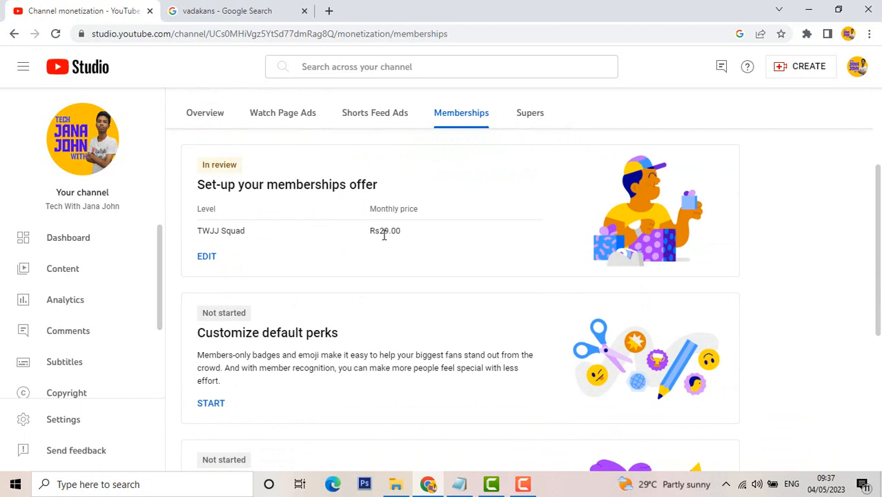
{"action": "scroll", "coordinate": [358, 250], "scroll_direction": "down", "scroll_amount": 1}
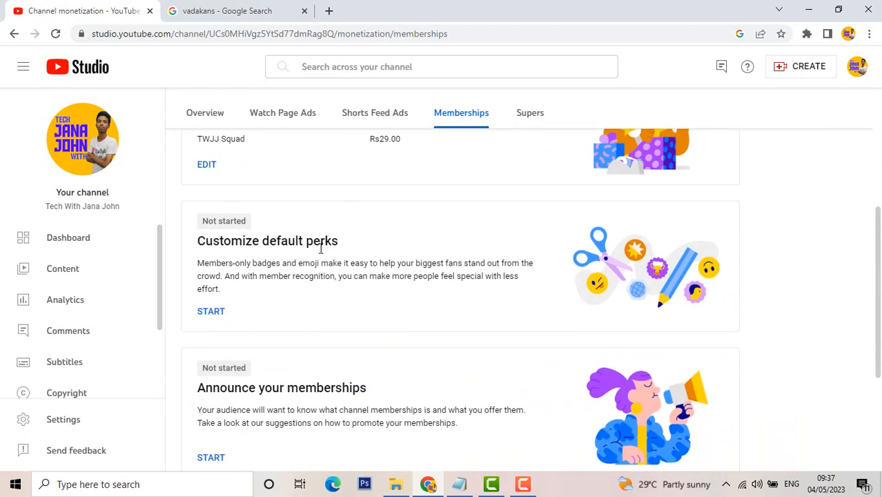
{"action": "scroll", "coordinate": [283, 278], "scroll_direction": "down", "scroll_amount": 1}
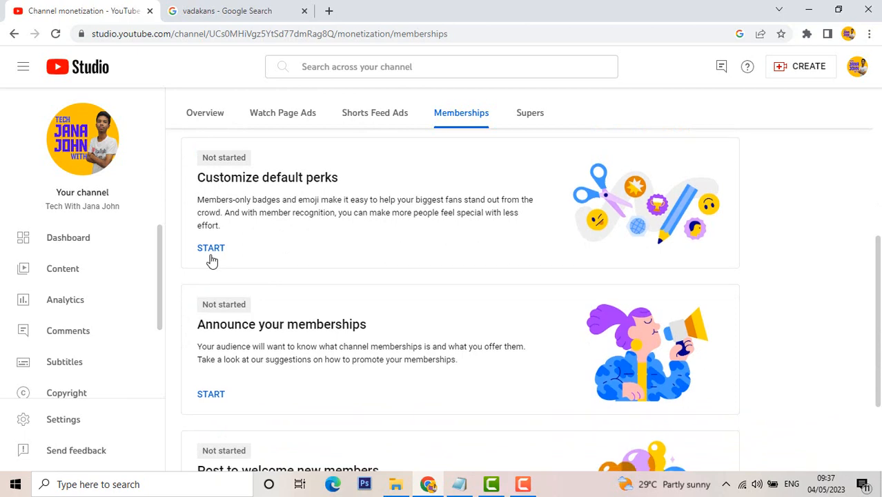
Start customizing the default perks and look over the badge options and image requirements.
{"action": "left_click", "coordinate": [211, 255]}
{"action": "scroll", "coordinate": [571, 293], "scroll_direction": "down", "scroll_amount": 2}
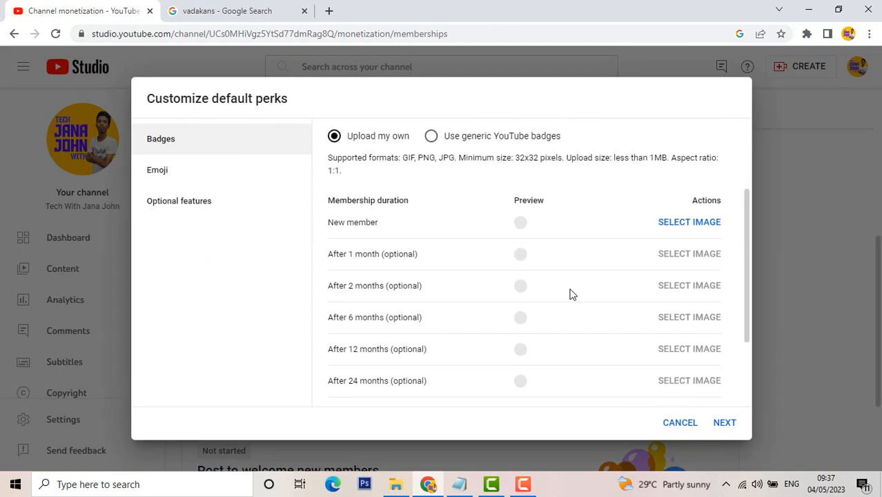
{"action": "scroll", "coordinate": [504, 200], "scroll_direction": "up", "scroll_amount": 1}
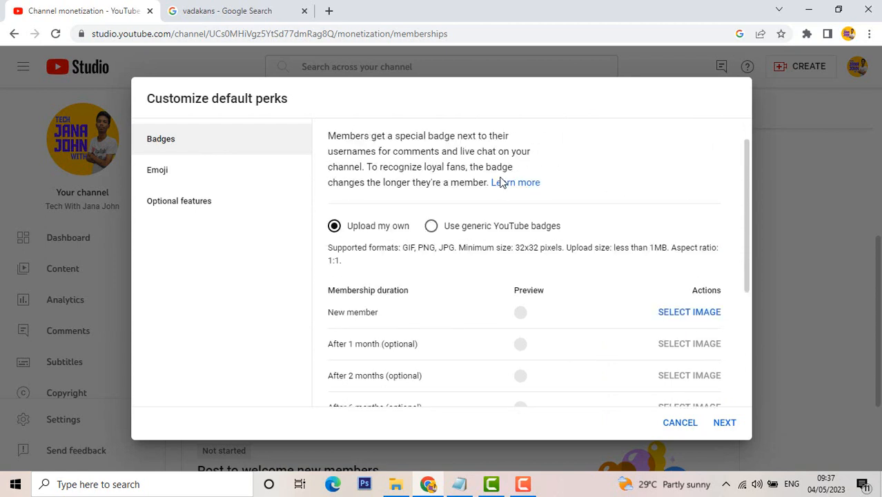
Preview the generic YouTube badges for each membership duration, then return to uploading custom badges.
{"action": "left_click", "coordinate": [501, 228]}
{"action": "scroll", "coordinate": [452, 270], "scroll_direction": "down", "scroll_amount": 2}
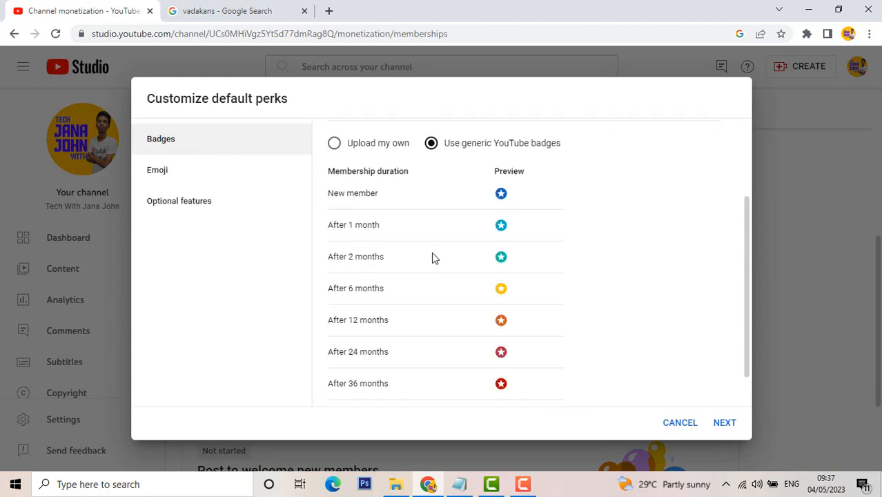
{"action": "scroll", "coordinate": [428, 252], "scroll_direction": "up", "scroll_amount": 1}
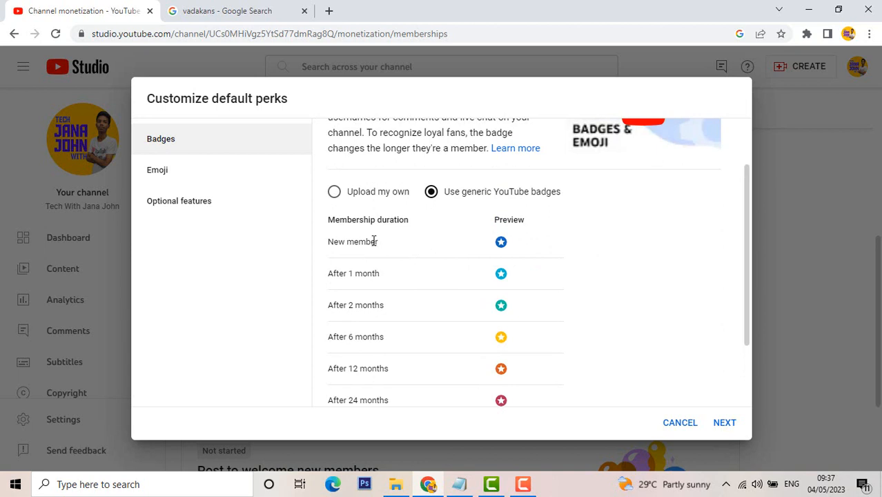
{"action": "left_click", "coordinate": [369, 195]}
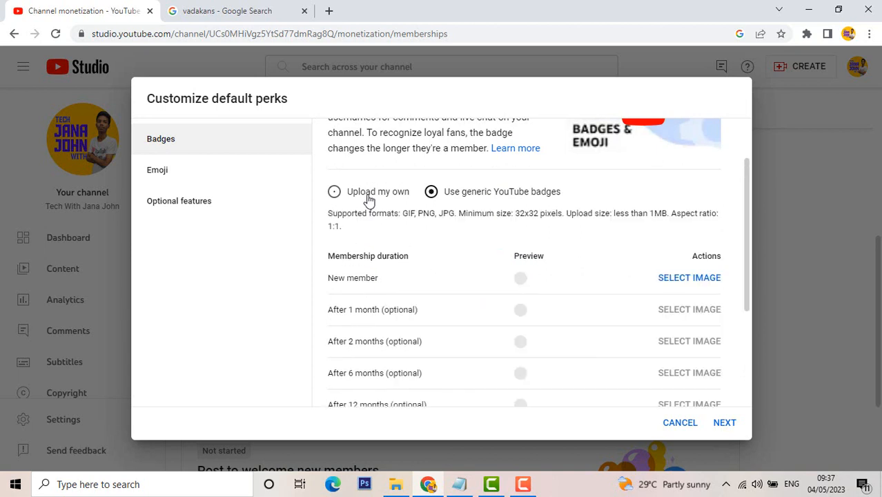
Upload the channel's logo image as the badge for new members.
{"action": "scroll", "coordinate": [465, 262], "scroll_direction": "down", "scroll_amount": 1}
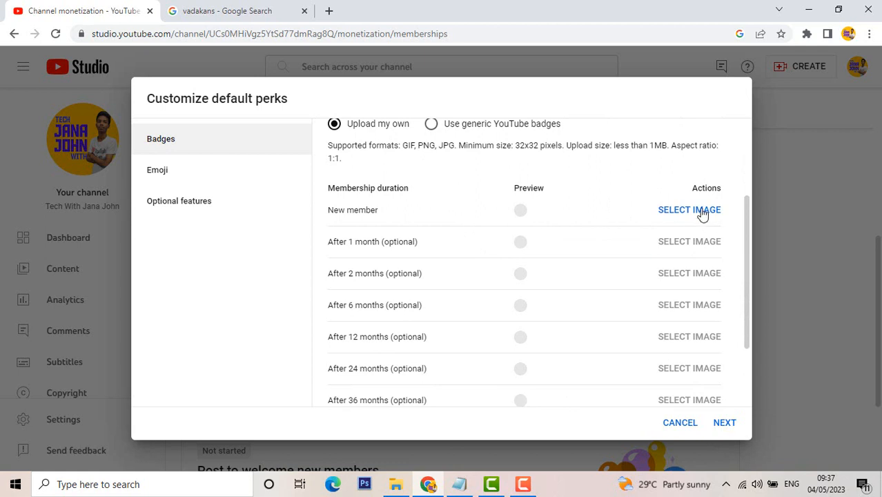
{"action": "scroll", "coordinate": [571, 238], "scroll_direction": "down", "scroll_amount": 1}
{"action": "scroll", "coordinate": [414, 211], "scroll_direction": "up", "scroll_amount": 1}
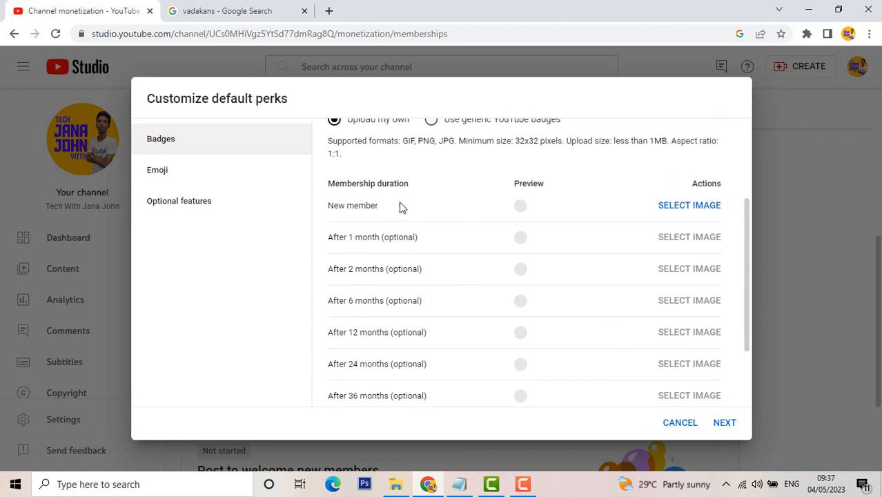
{"action": "left_click", "coordinate": [699, 206]}
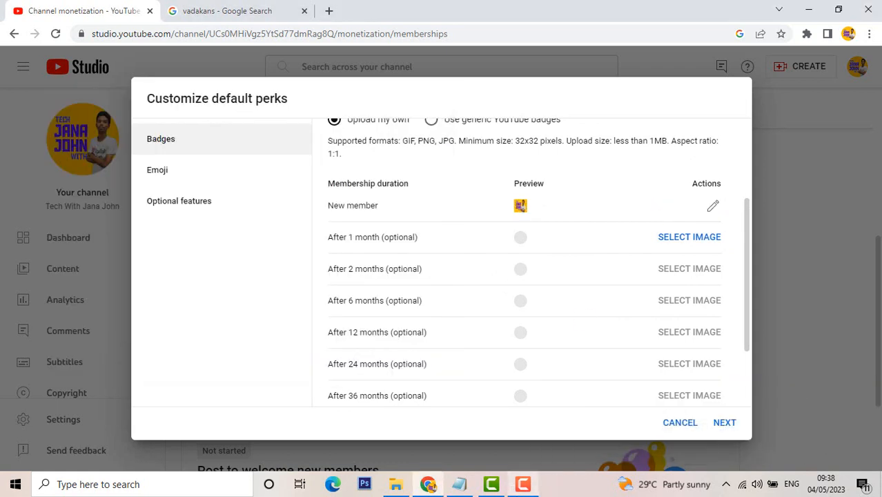
{"action": "left_click", "coordinate": [523, 485]}
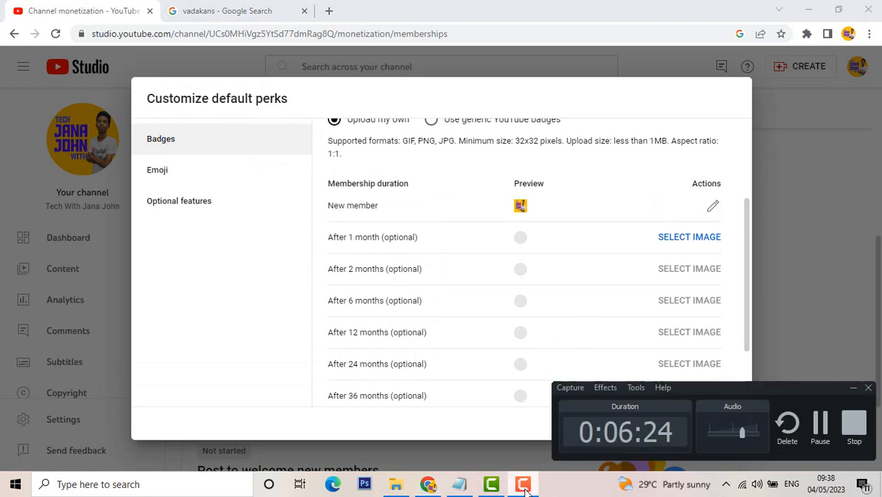
{"action": "left_click", "coordinate": [523, 485]}
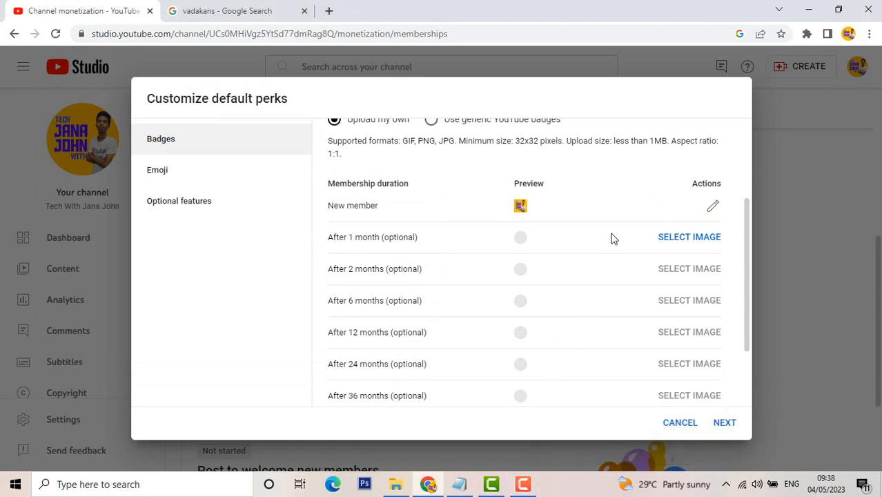
{"action": "scroll", "coordinate": [660, 269], "scroll_direction": "up", "scroll_amount": 2}
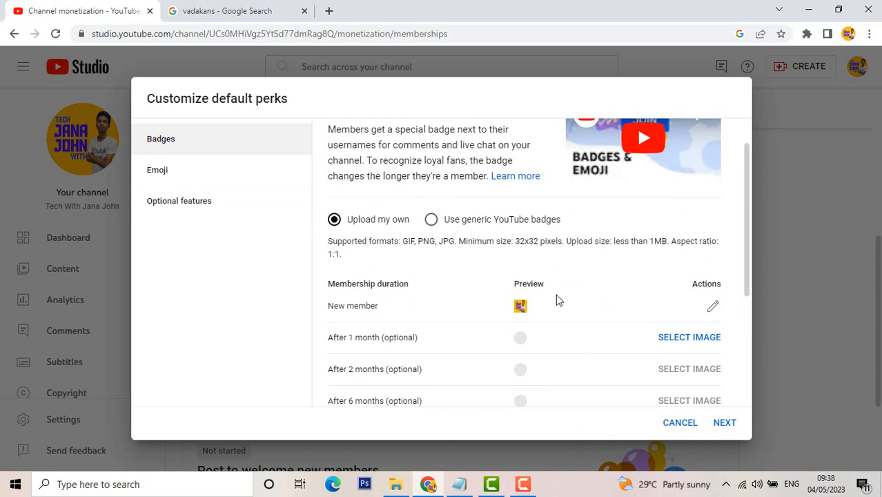
{"action": "scroll", "coordinate": [556, 299], "scroll_direction": "down", "scroll_amount": 2}
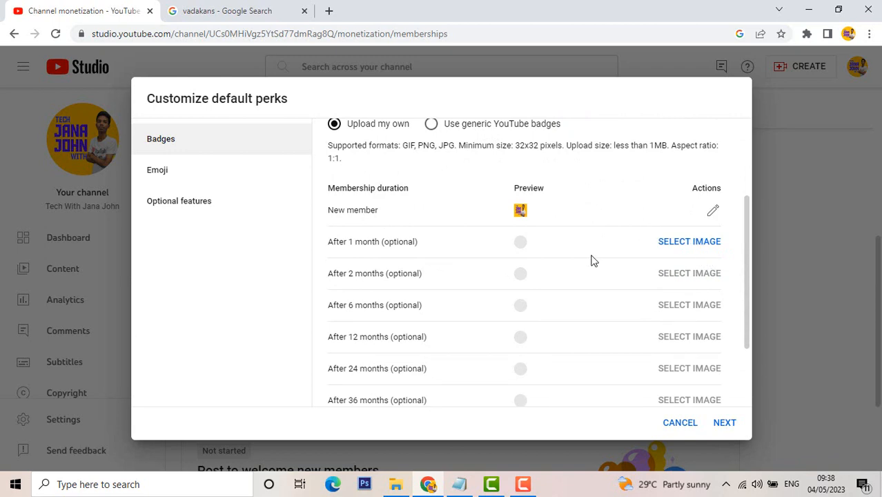
{"action": "scroll", "coordinate": [514, 303], "scroll_direction": "down", "scroll_amount": 3}
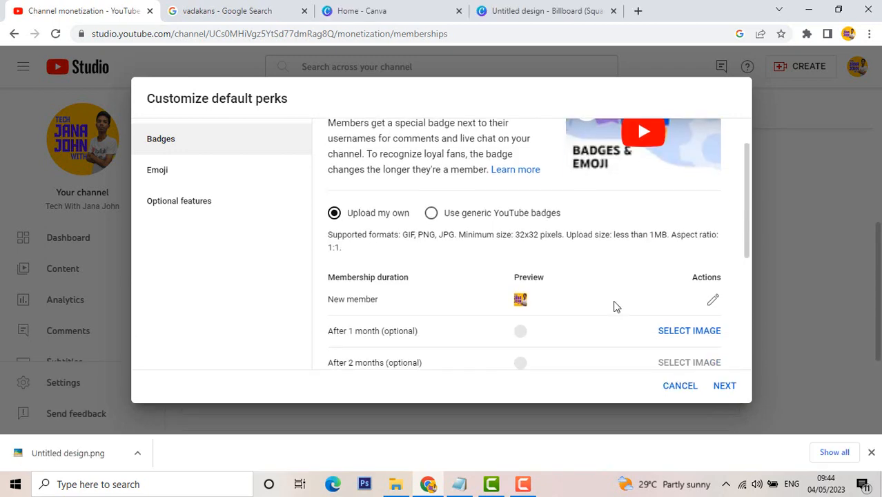
Continue through the emoji stage without adding any emoji, keep all three optional features on and save the default perks.
{"action": "scroll", "coordinate": [617, 306], "scroll_direction": "down", "scroll_amount": 1}
{"action": "left_click", "coordinate": [724, 385]}
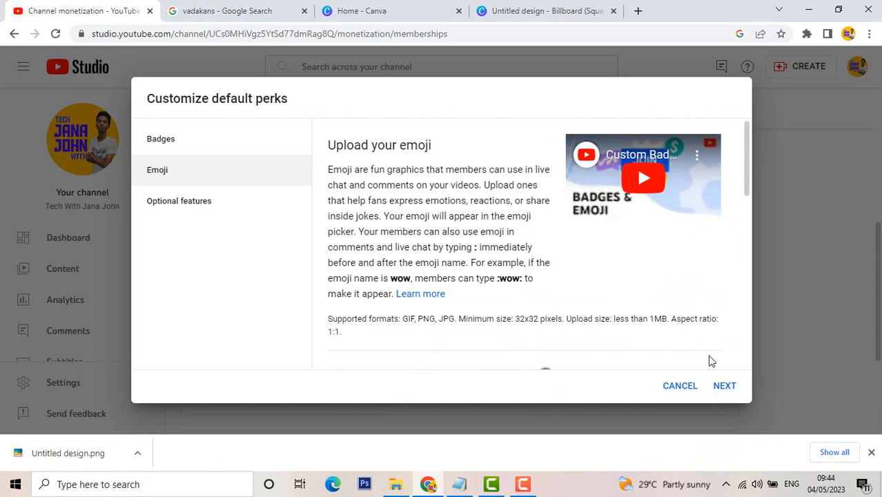
{"action": "scroll", "coordinate": [704, 350], "scroll_direction": "down", "scroll_amount": 3}
{"action": "scroll", "coordinate": [550, 263], "scroll_direction": "up", "scroll_amount": 2}
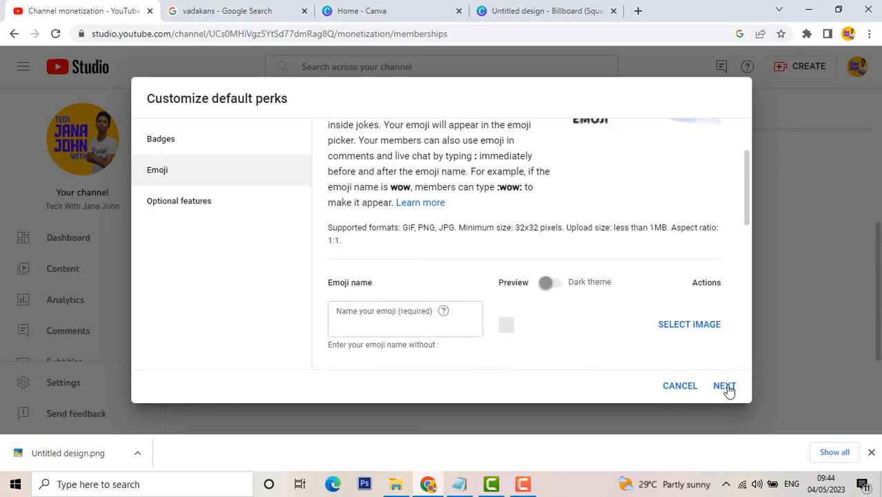
{"action": "left_click", "coordinate": [871, 452]}
{"action": "scroll", "coordinate": [738, 359], "scroll_direction": "up", "scroll_amount": 2}
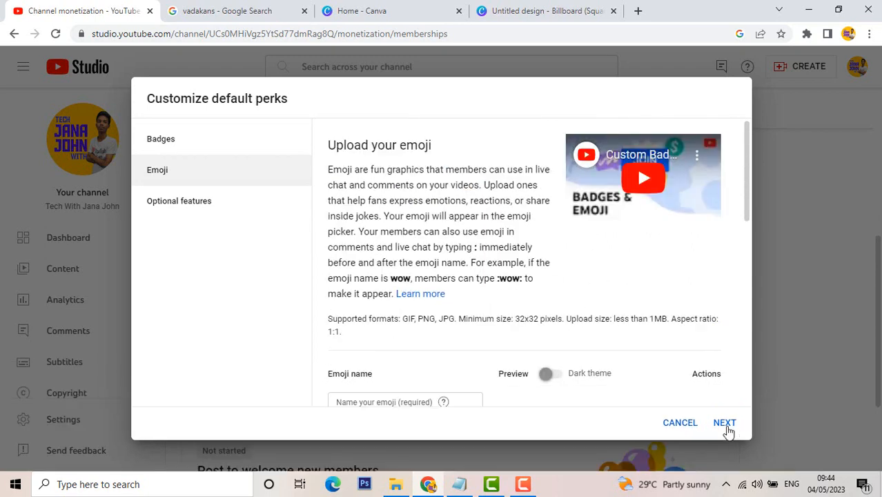
{"action": "left_click", "coordinate": [725, 423]}
{"action": "left_click", "coordinate": [725, 423]}
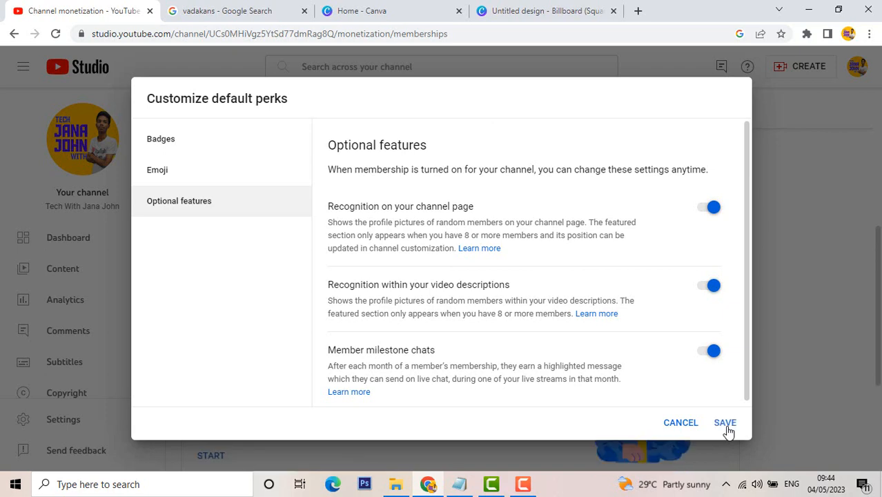
Open the suggestions for announcing the memberships, look through them and mark that task as done.
{"action": "scroll", "coordinate": [559, 293], "scroll_direction": "down", "scroll_amount": 3}
{"action": "scroll", "coordinate": [459, 248], "scroll_direction": "up", "scroll_amount": 4}
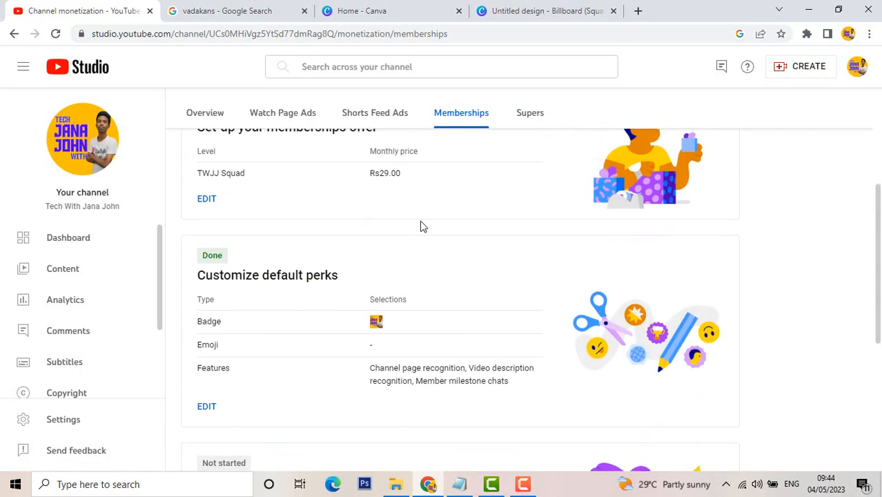
{"action": "scroll", "coordinate": [459, 248], "scroll_direction": "down", "scroll_amount": 2}
{"action": "scroll", "coordinate": [279, 335], "scroll_direction": "down", "scroll_amount": 2}
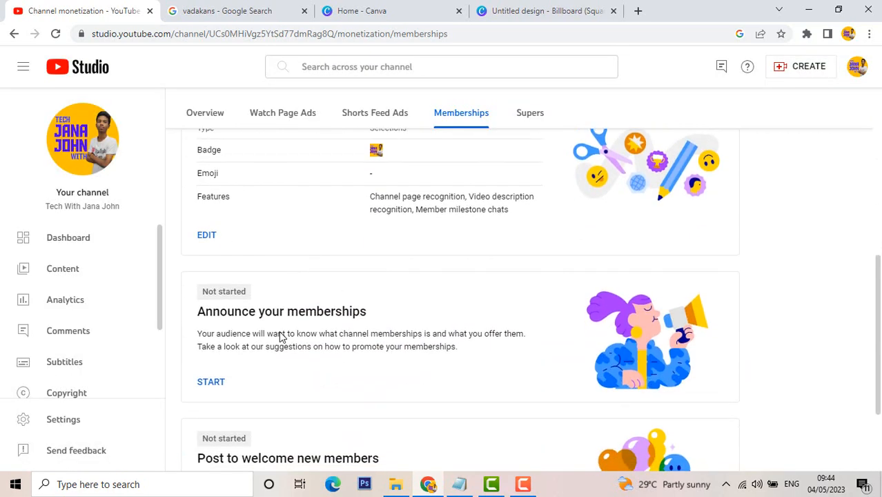
{"action": "left_click", "coordinate": [221, 264]}
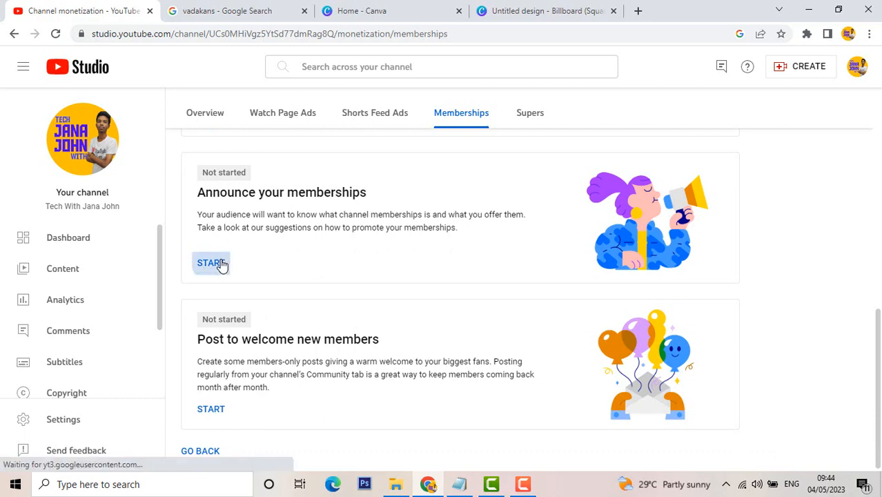
{"action": "scroll", "coordinate": [483, 348], "scroll_direction": "down", "scroll_amount": 1}
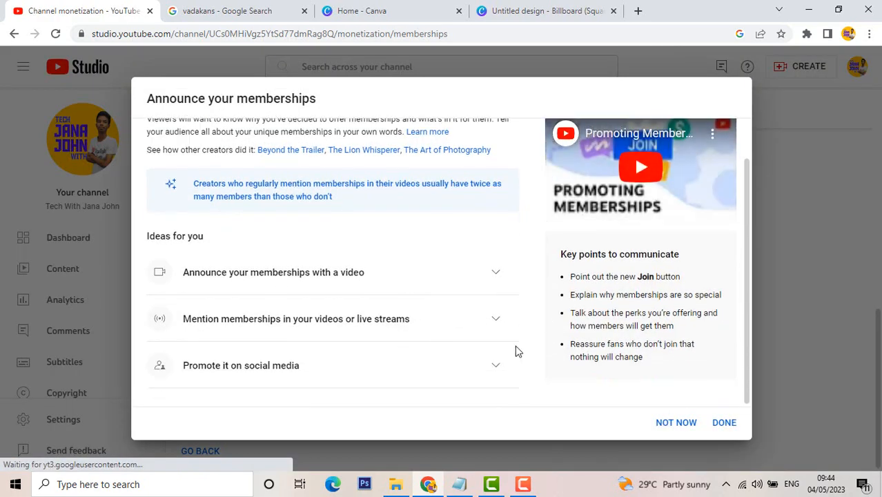
{"action": "left_click", "coordinate": [719, 428]}
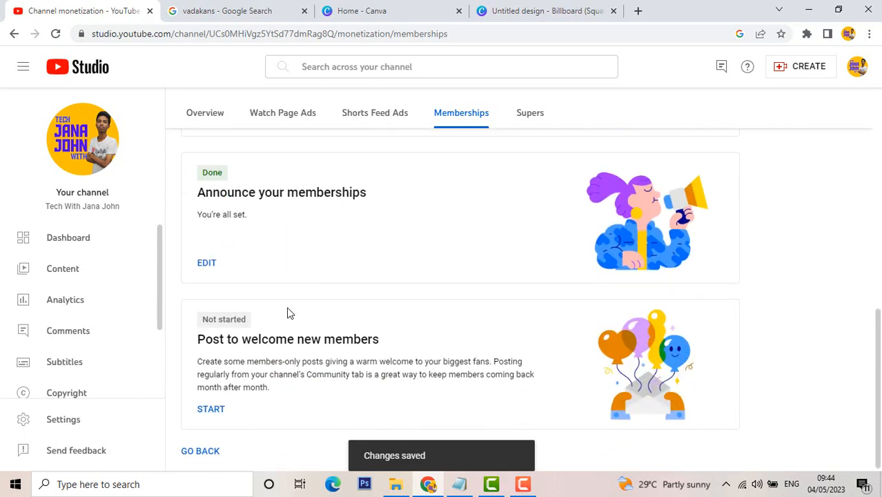
Start the task of welcoming new members and open the creation of a members-only community post.
{"action": "left_click", "coordinate": [212, 408]}
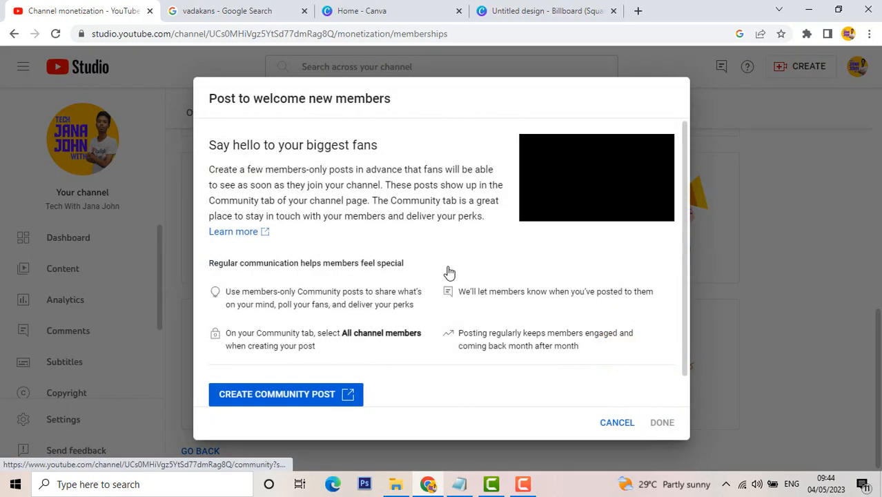
{"action": "scroll", "coordinate": [442, 279], "scroll_direction": "down", "scroll_amount": 1}
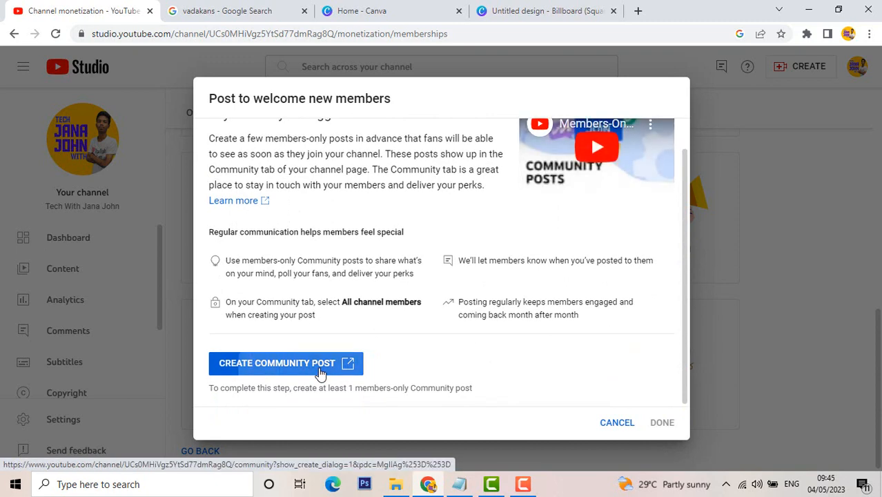
{"action": "left_click", "coordinate": [319, 372]}
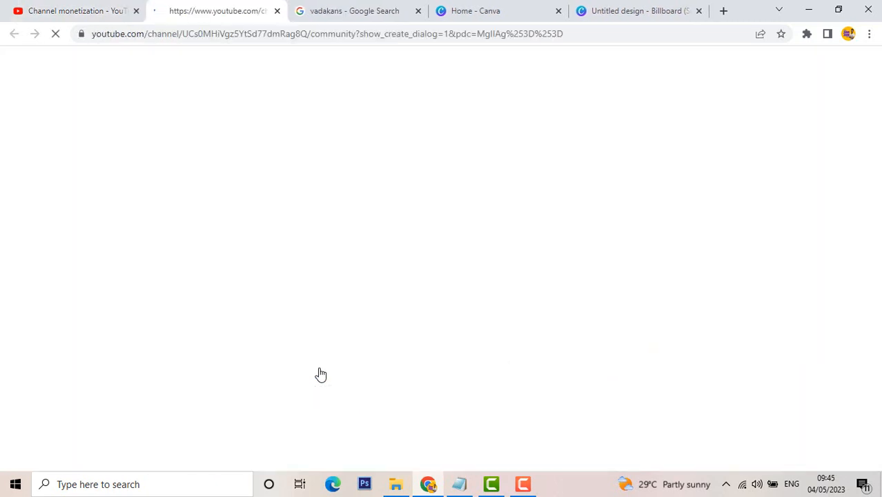
Write "membership enabled guys" as the text of the community post.
{"action": "left_click", "coordinate": [280, 331]}
{"action": "type", "text": "mem"}
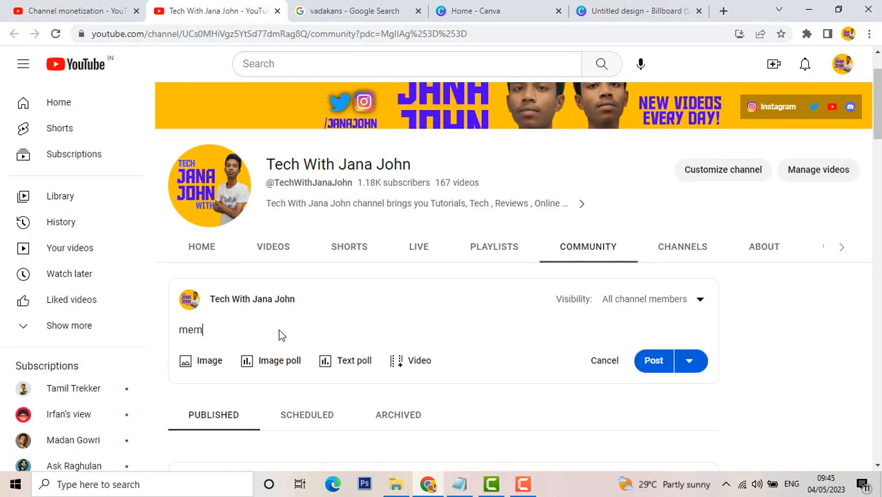
{"action": "type", "text": "vership"}
{"action": "key", "text": "BackSpace"}
{"action": "key", "text": "BackSpace"}
{"action": "key", "text": "BackSpace"}
{"action": "key", "text": "BackSpace"}
{"action": "key", "text": "BackSpace"}
{"action": "key", "text": "BackSpace"}
{"action": "key", "text": "BackSpace"}
{"action": "key", "text": "BackSpace"}
{"action": "type", "text": "b"}
{"action": "key", "text": "BackSpace"}
{"action": "type", "text": "bership enbale "}
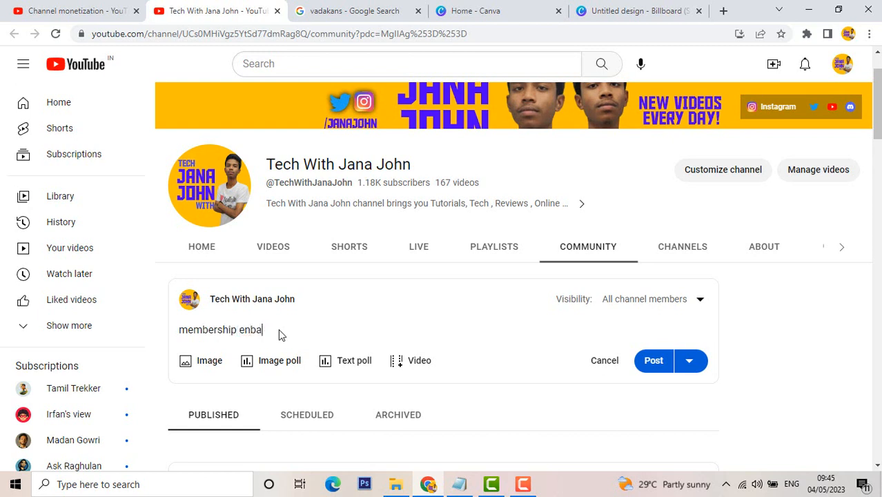
{"action": "type", "text": "bled guys"}
Set the post's visibility to all channel members and publish it.
{"action": "left_click", "coordinate": [675, 298]}
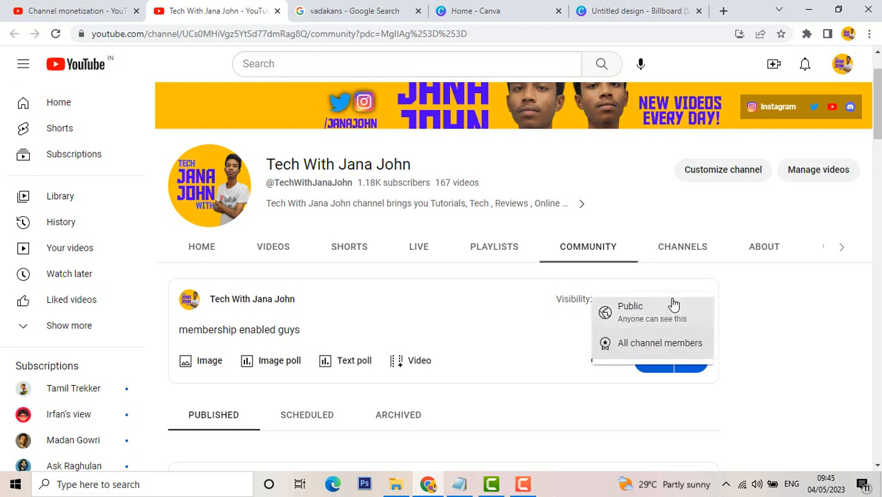
{"action": "left_click", "coordinate": [656, 349]}
{"action": "left_click", "coordinate": [647, 364]}
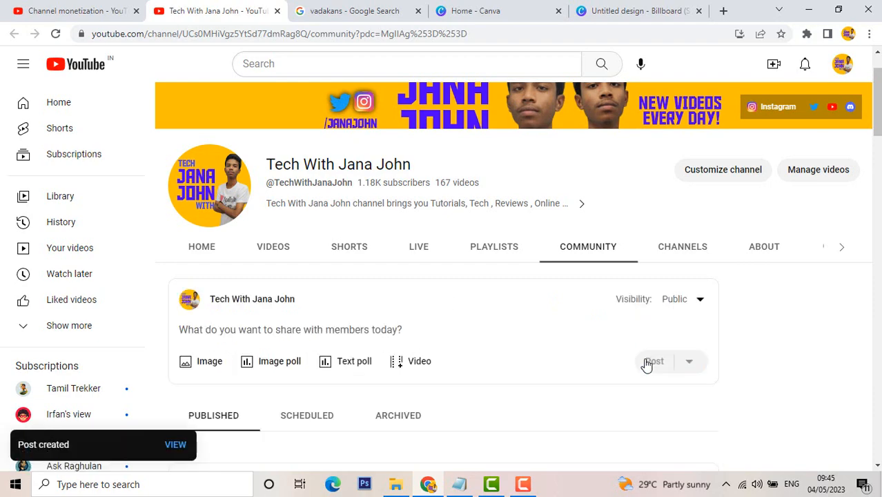
{"action": "scroll", "coordinate": [686, 412], "scroll_direction": "down", "scroll_amount": 3}
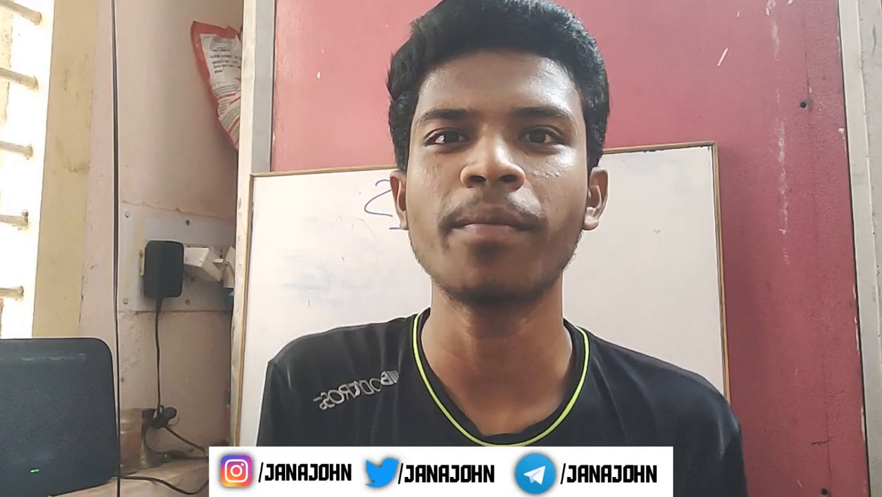